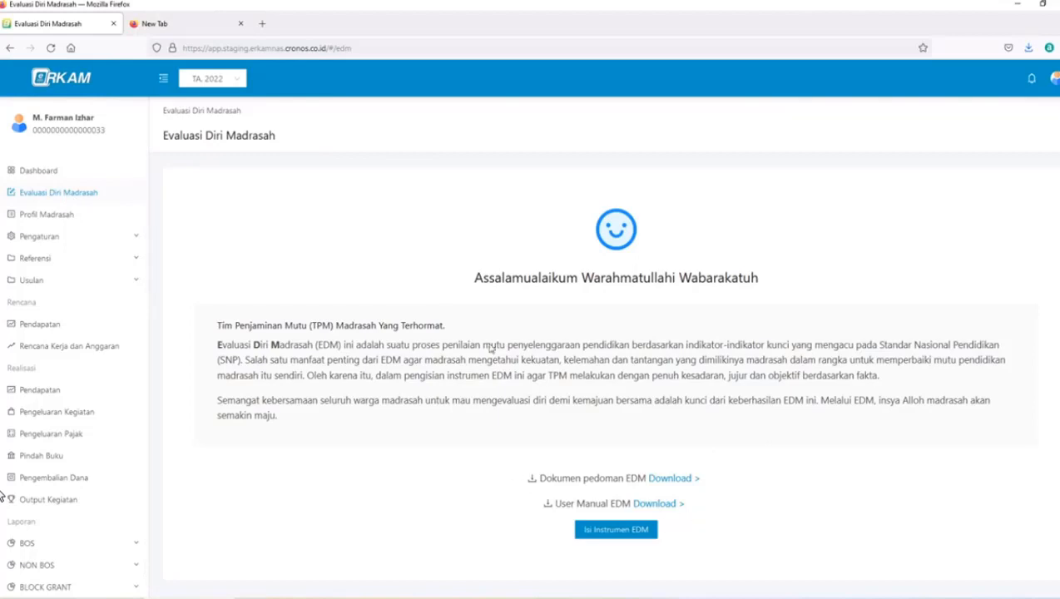
# Step: Open the EDM instrument form and expand the Hasil EDM section
pyautogui.click(604, 533)
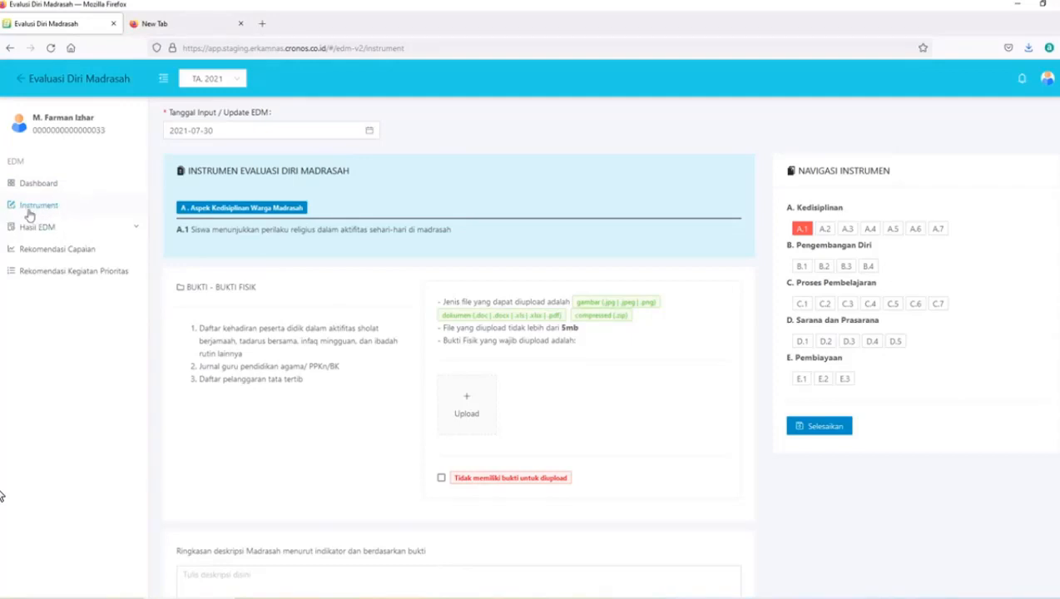
pyautogui.click(97, 230)
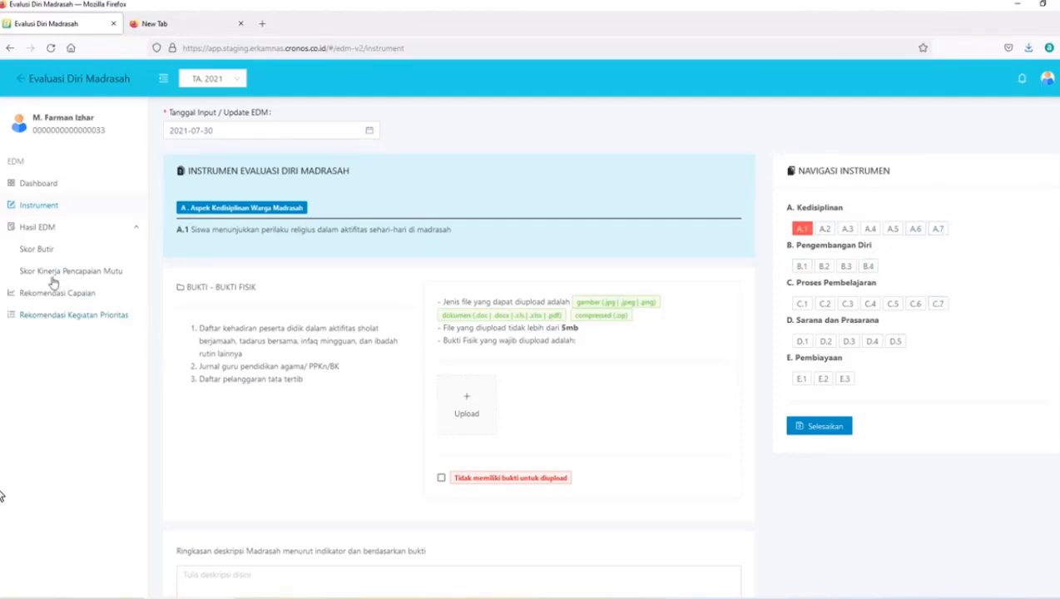
pyautogui.click(107, 272)
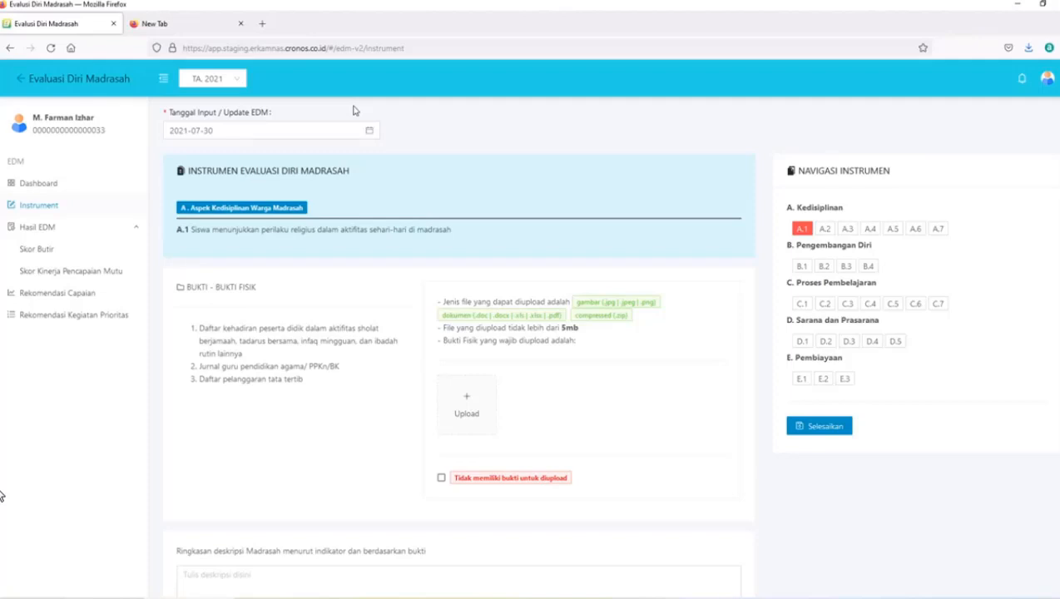
# Step: Set the EDM input/update date to 2021-07-31
pyautogui.click(236, 135)
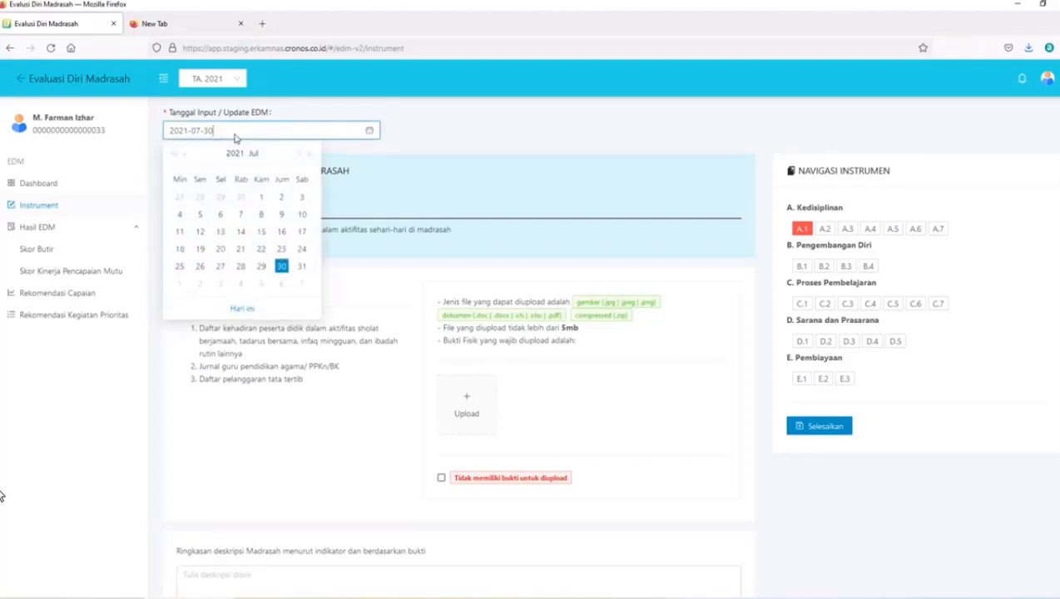
pyautogui.click(302, 265)
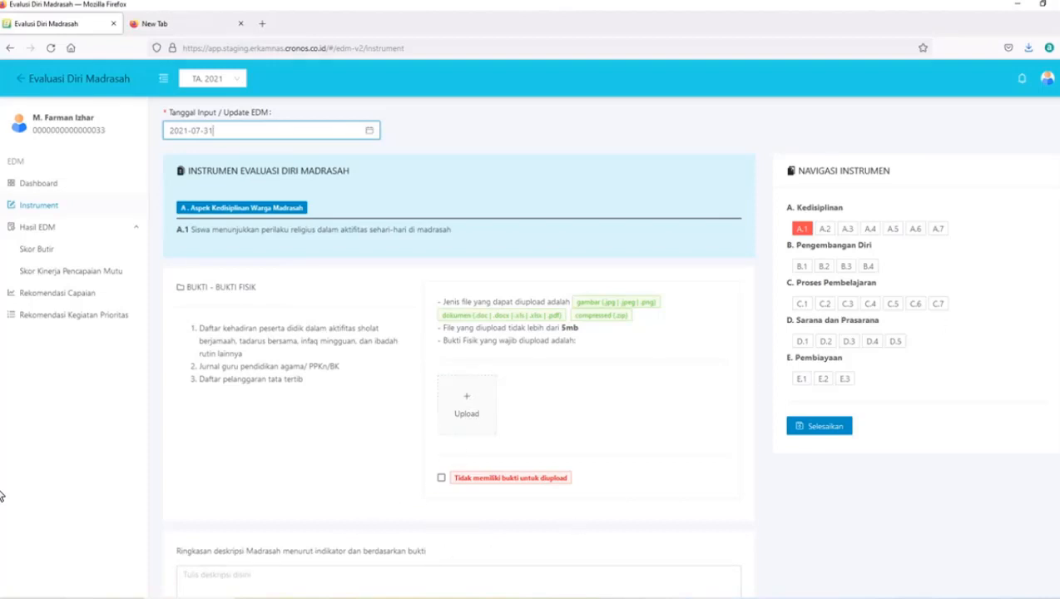
# Step: Upload the EDM.A.1.1 DOCX document as physical evidence for indicator A.1
pyautogui.scroll(-3, 2, 497)
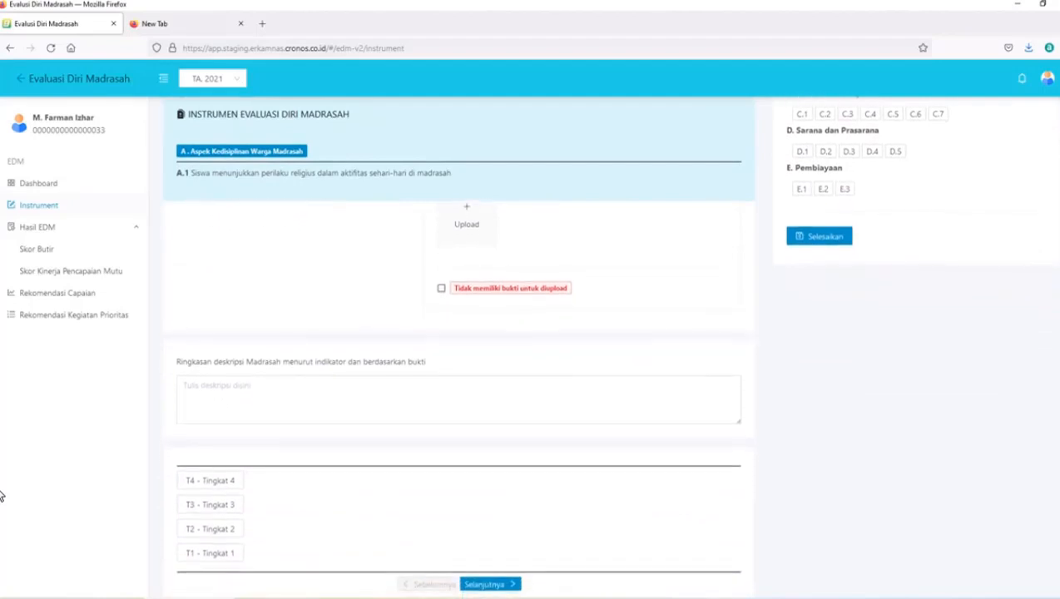
pyautogui.scroll(2, 2, 496)
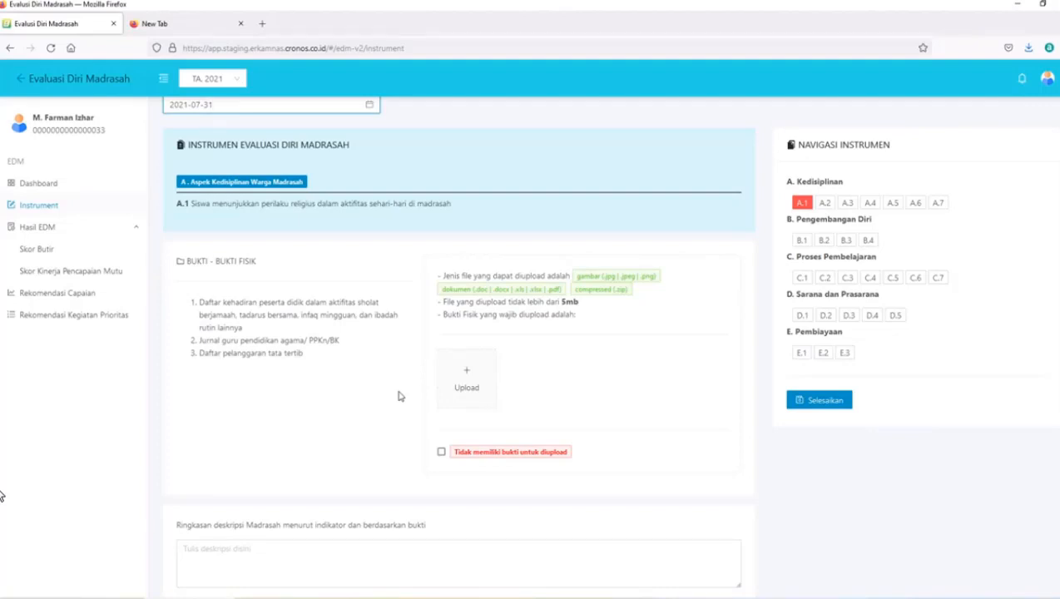
pyautogui.click(470, 378)
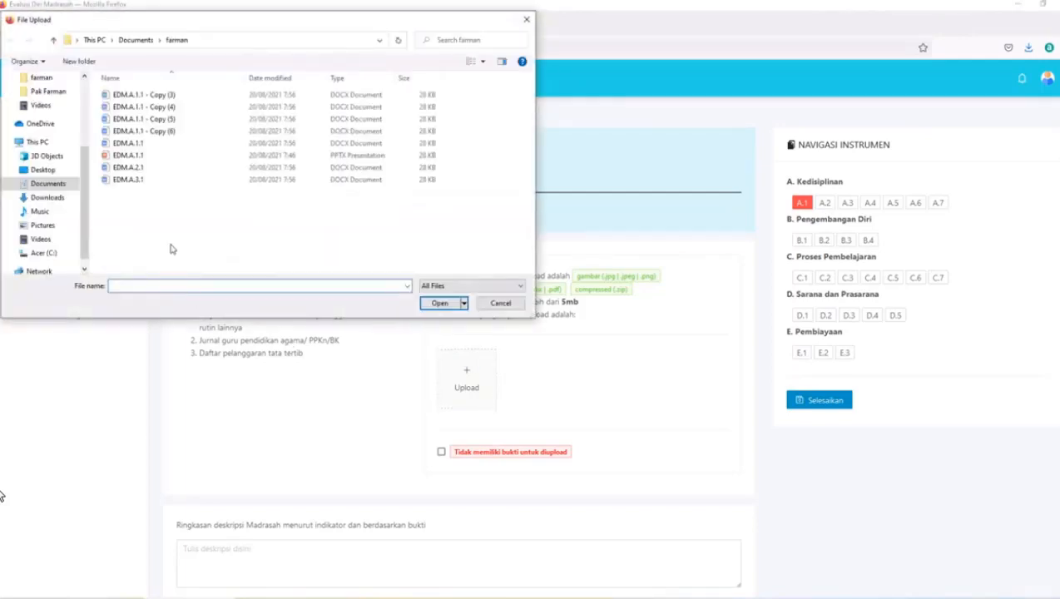
pyautogui.click(156, 145)
pyautogui.click(439, 303)
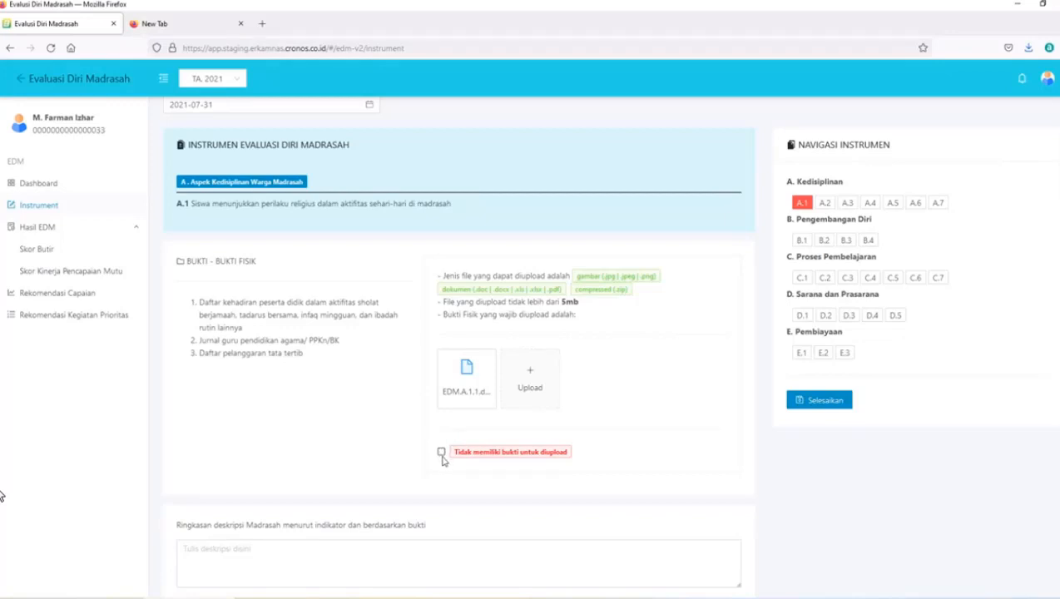
# Step: Start the A.1 summary description with "Tidak semua siswa mengikuti kegiatan shalat berjamaah di madrasah."
pyautogui.click(215, 565)
pyautogui.click(223, 552)
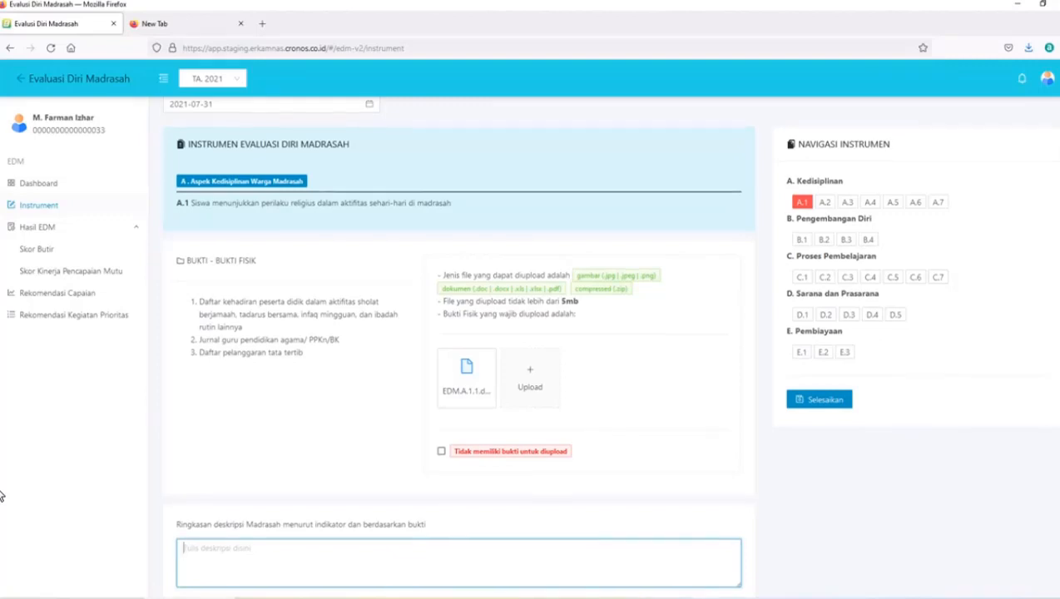
pyautogui.scroll(-3, 0, 495)
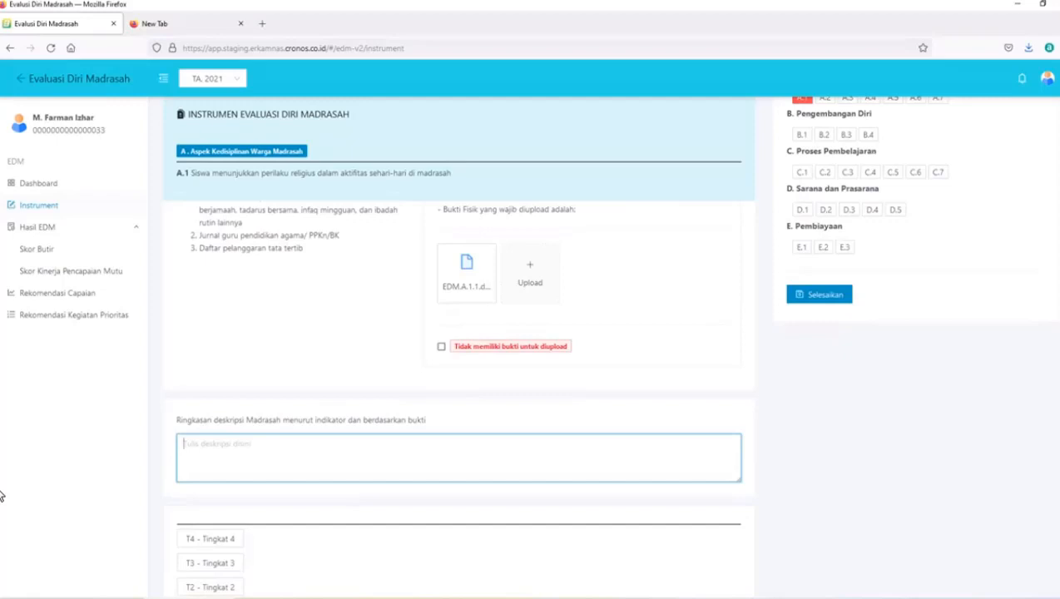
pyautogui.scroll(2, 0, 496)
pyautogui.write('1')
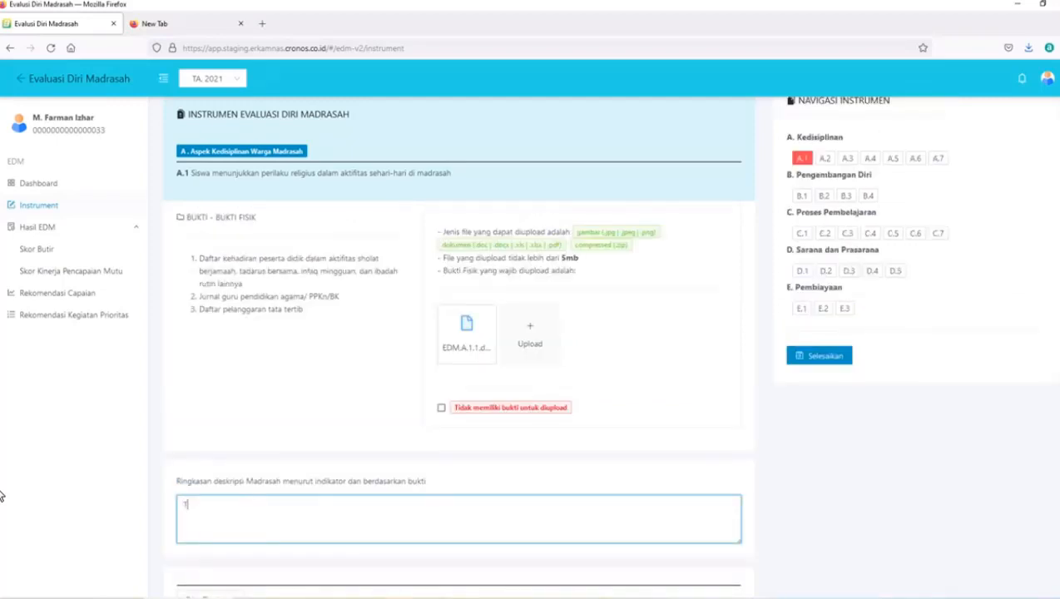
pyautogui.write('idas ')
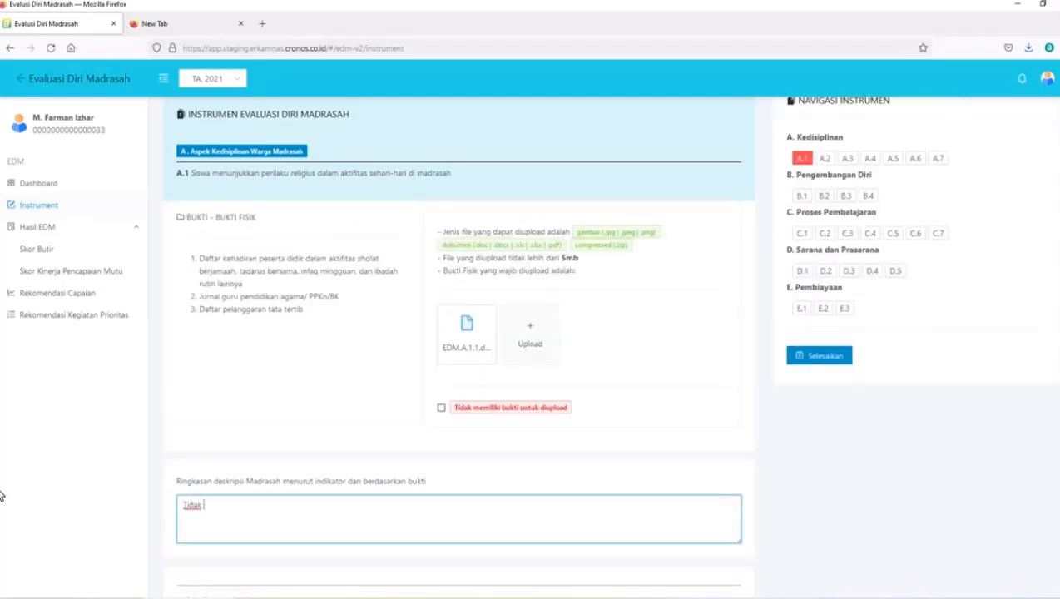
pyautogui.press('BackSpace')
pyautogui.press('BackSpace')
pyautogui.write('k semua siswa mengikuti ke')
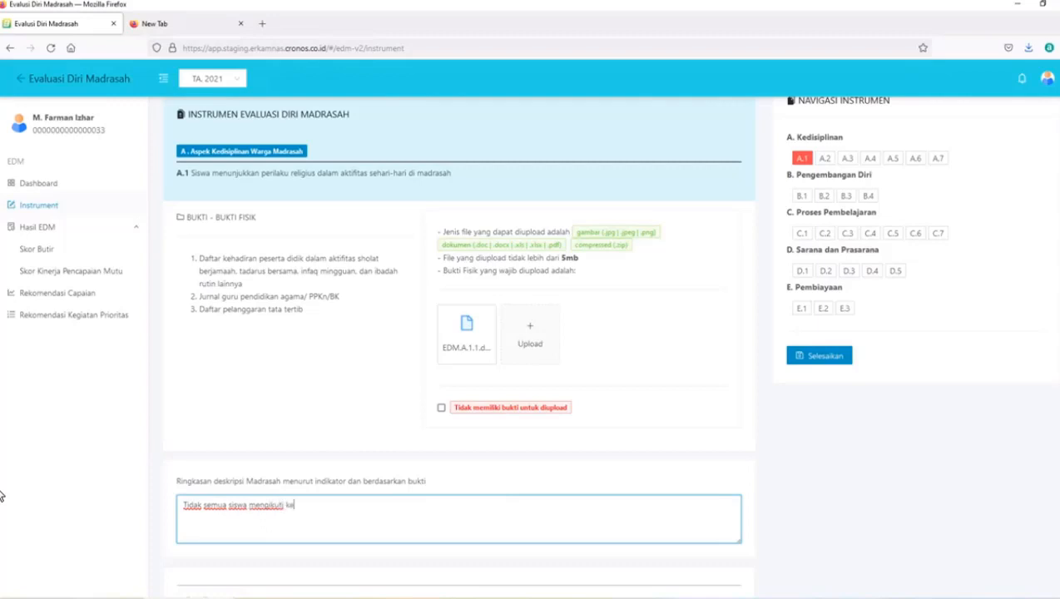
pyautogui.write('giatan shalat berjamaah di ')
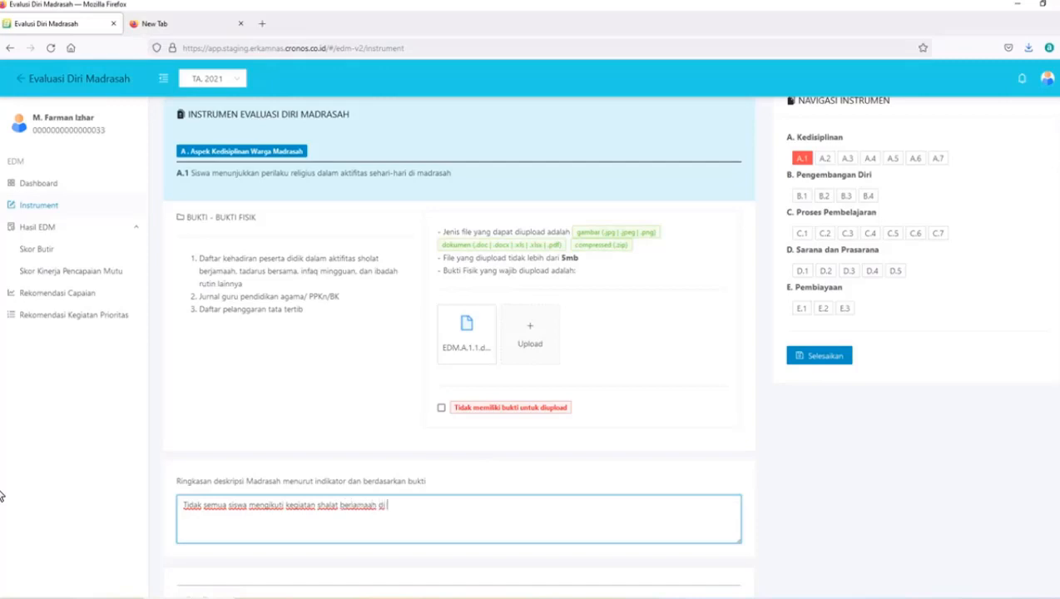
pyautogui.write('madrasah.')
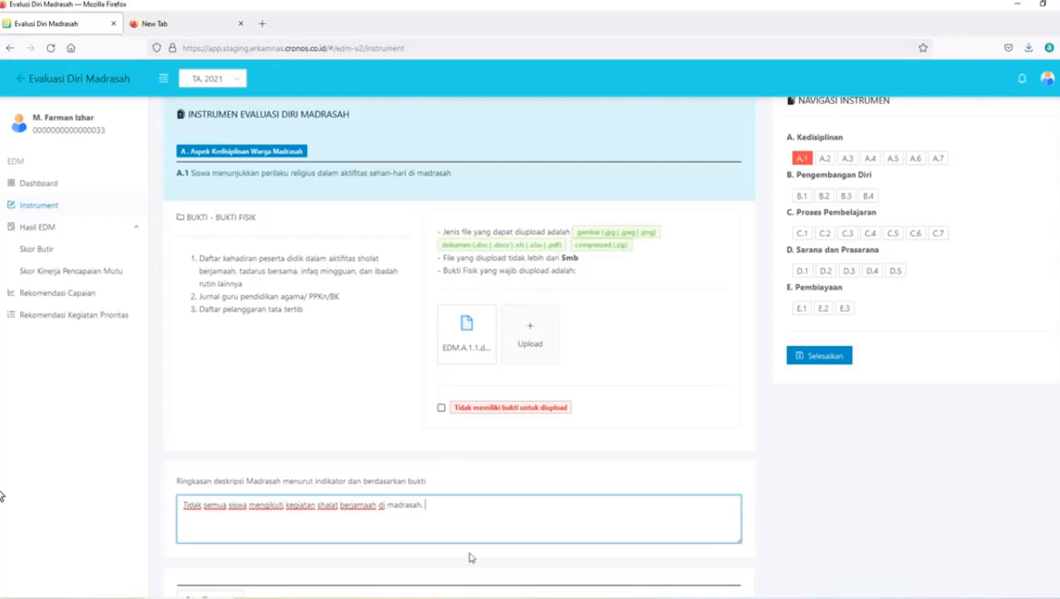
pyautogui.write('z')
pyautogui.press('BackSpace')
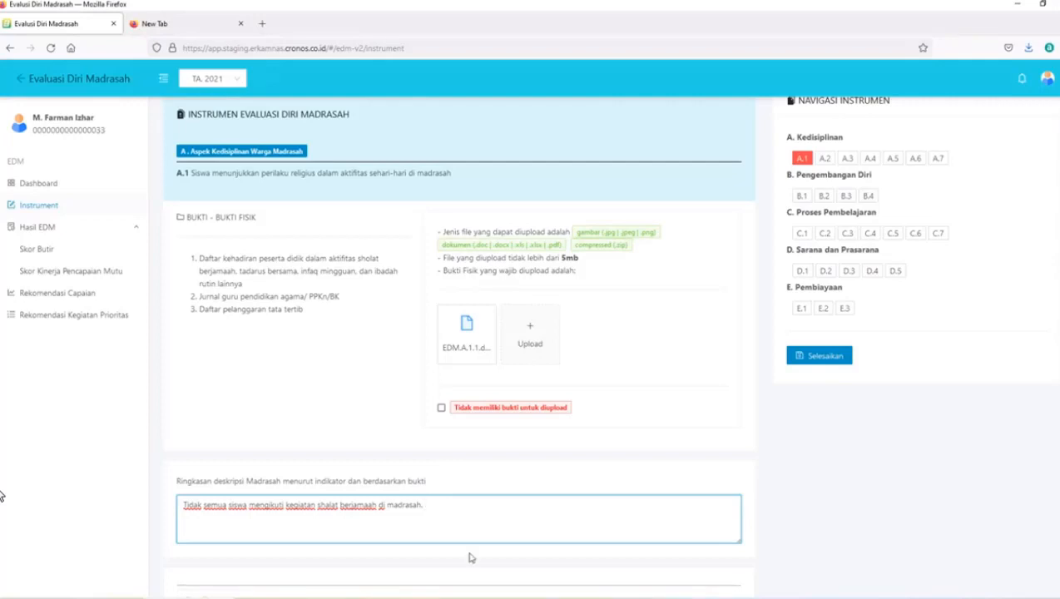
# Step: Add to the A.1 summary: "Hal ini dikarenakan sarana prasarana ibadah shalat berjamaah belum memadai untuk menampung seluruh siswa; tempat kurang dan sajadah masih kurang."
pyautogui.write('H')
pyautogui.write('ini dikar')
pyautogui.write('ekanakan sarana prasarana ibadah shalat berjamaah belum memadai')
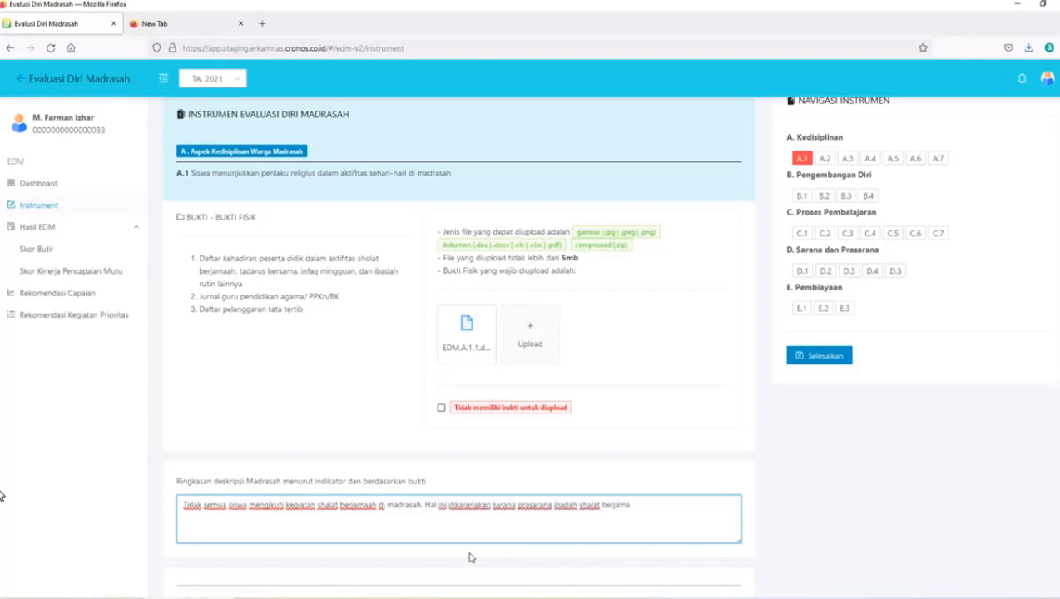
pyautogui.write(' untuk menampung seluruh siswa tempat kur')
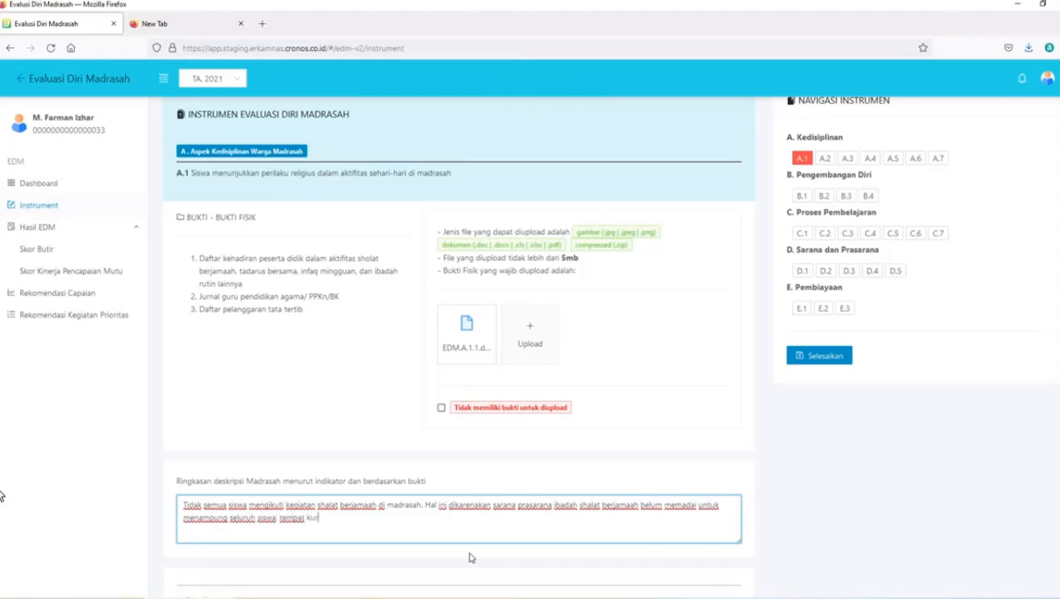
pyautogui.write('ang dan sajadah masih kurang')
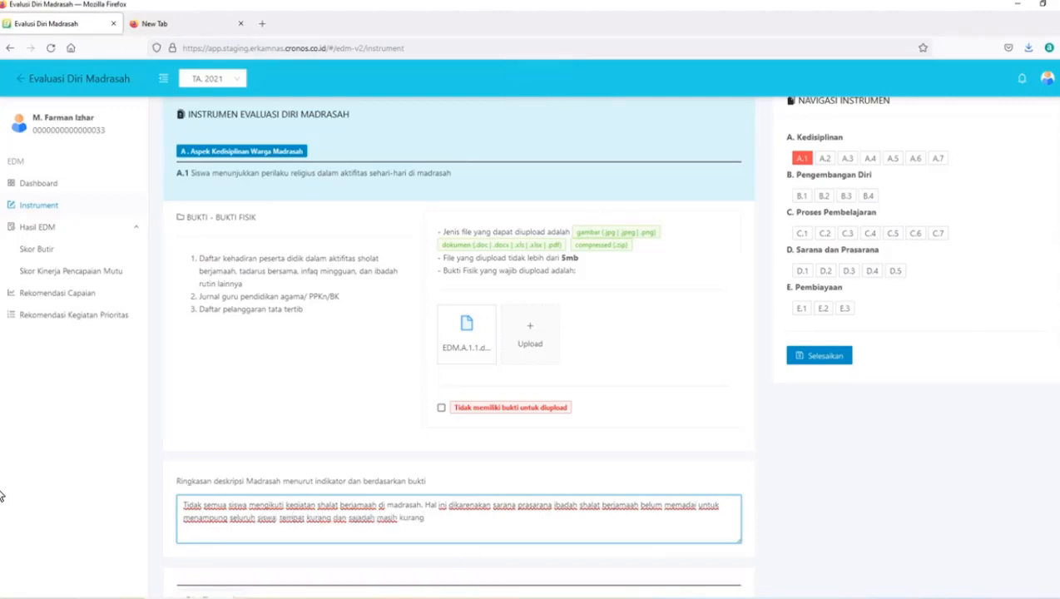
pyautogui.write('.')
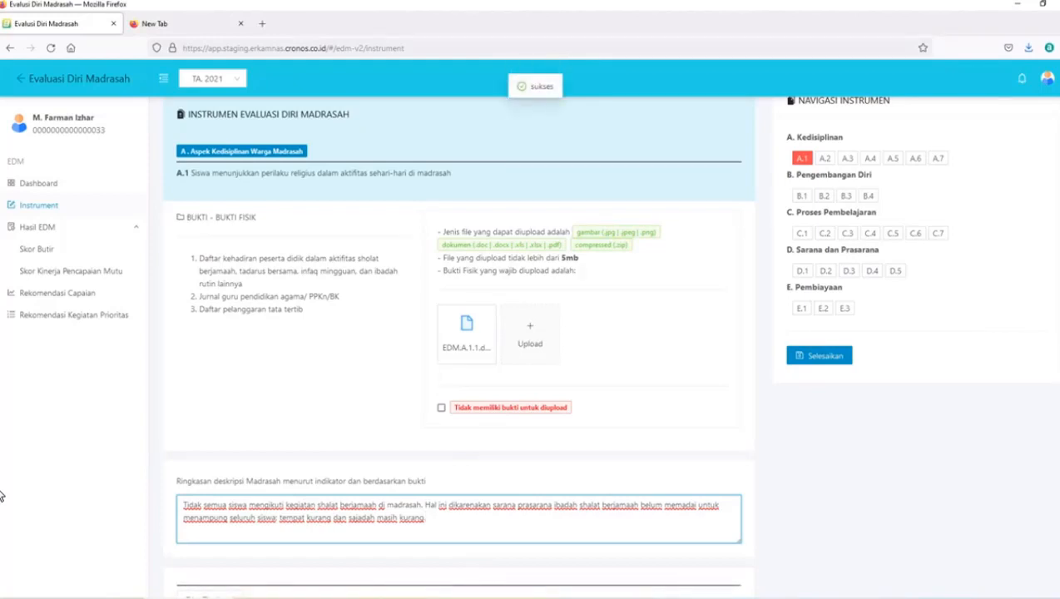
# Step: Rate indicator A.1 at level T2 - Tingkat 2
pyautogui.scroll(-3, 1, 496)
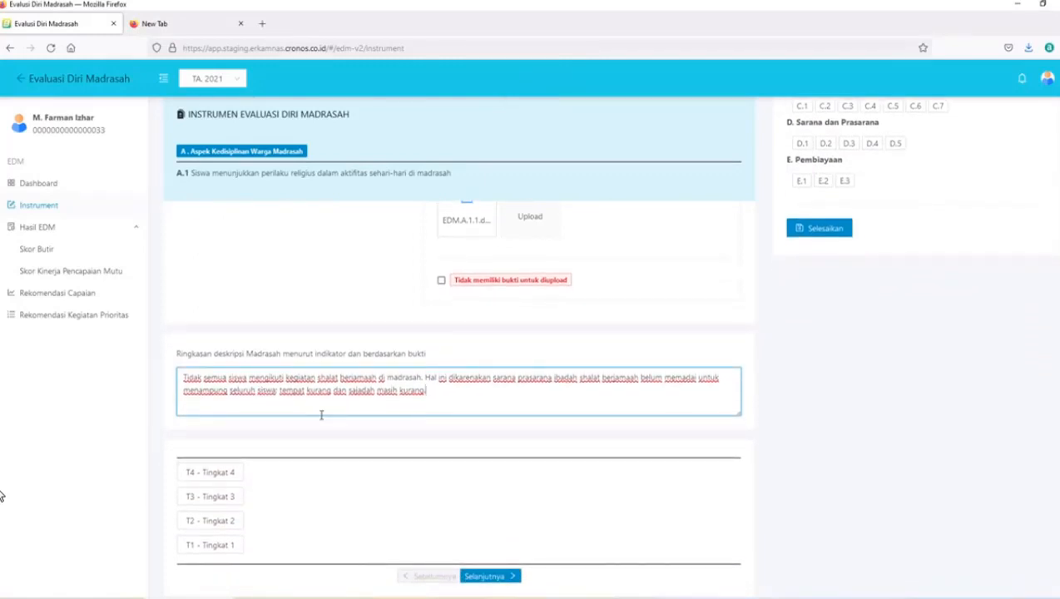
pyautogui.click(221, 482)
pyautogui.click(218, 522)
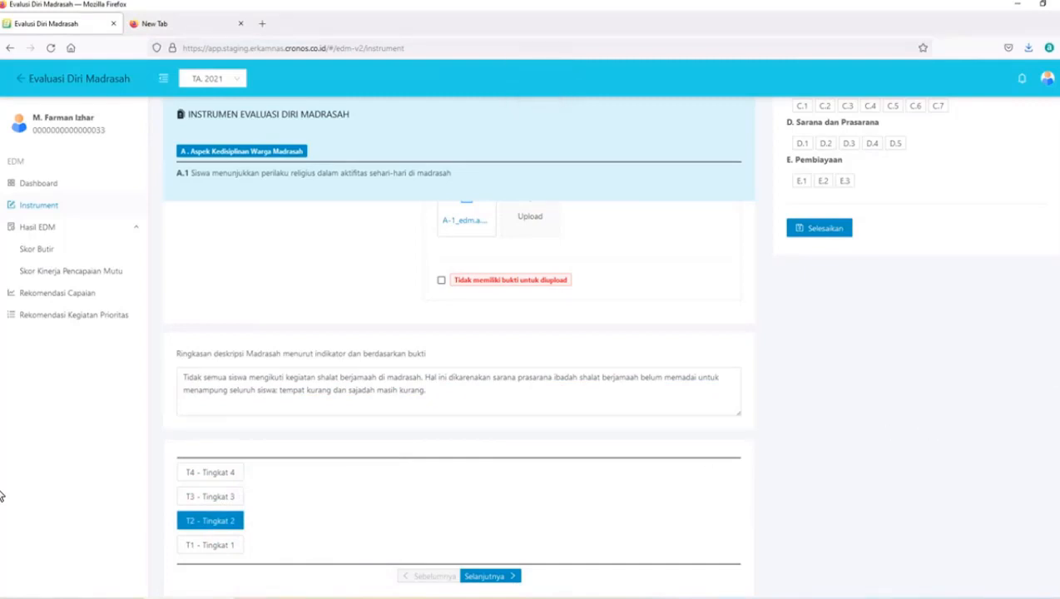
# Step: Go to indicator A.2 and upload the EDM.A.2.1 document as its physical evidence
pyautogui.scroll(3, 1, 495)
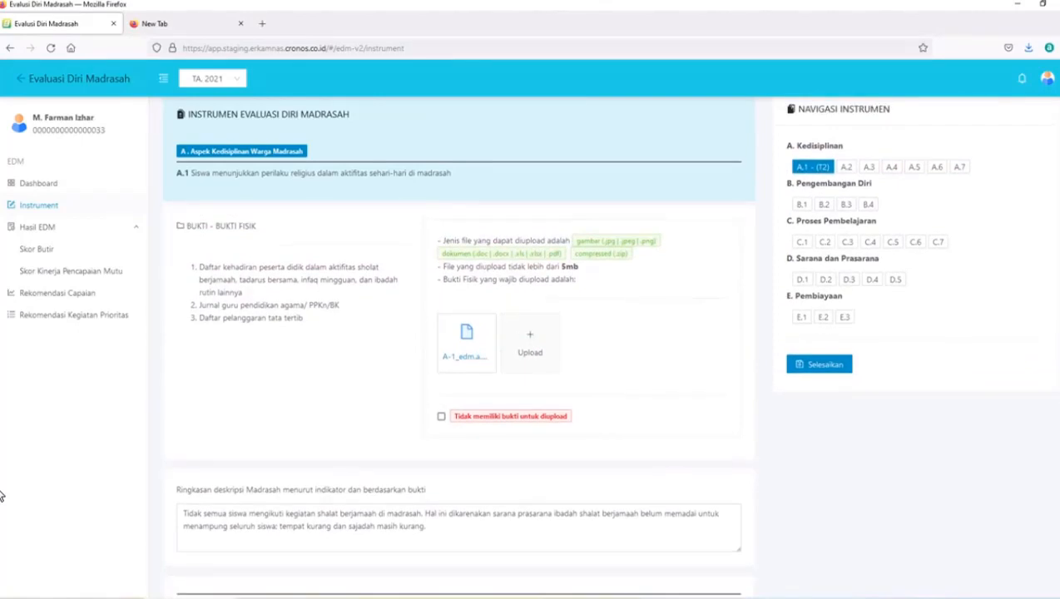
pyautogui.click(846, 166)
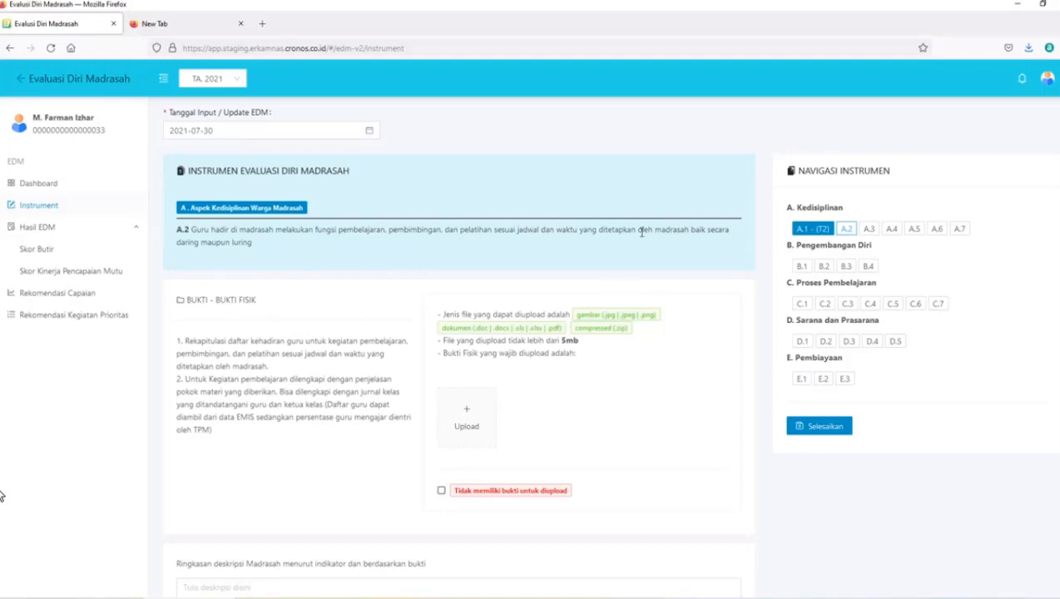
pyautogui.click(471, 409)
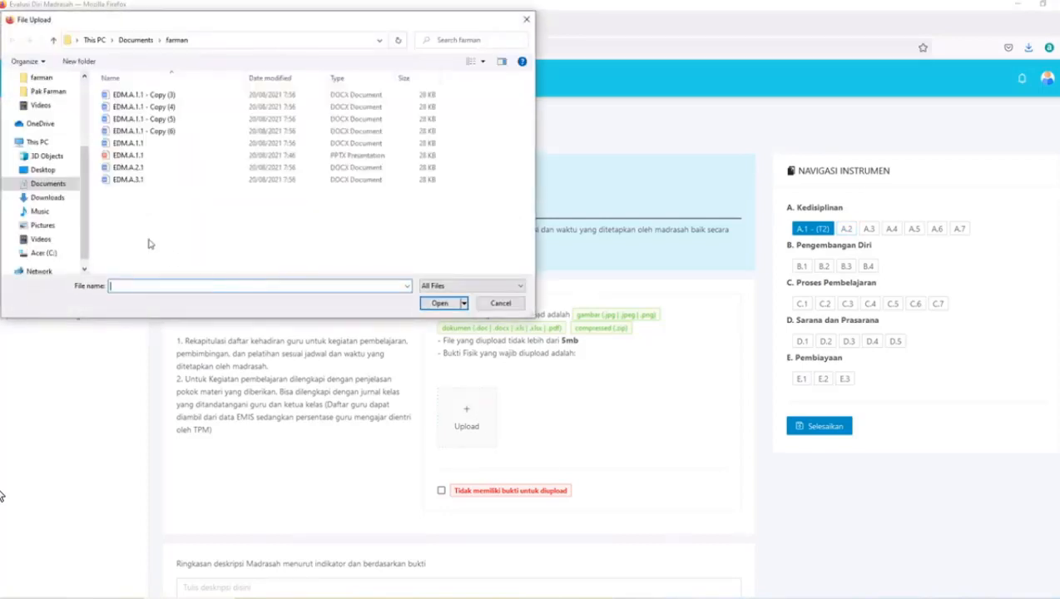
pyautogui.doubleClick(116, 168)
pyautogui.scroll(-2, 458, 333)
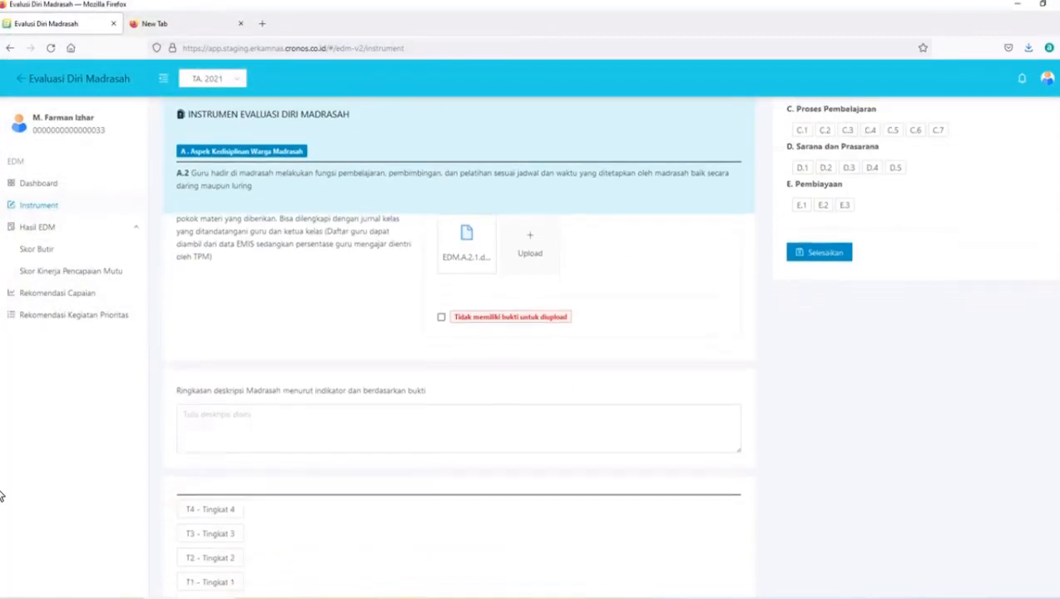
# Step: Enter the A.2 summary "Kegiatan belajar mengajar yang disampaikan oleh guru belum terlaksana secara tertib dan sesuai jadwal", giving lack of RPP and RPP-writing knowledge as causes
pyautogui.click(561, 424)
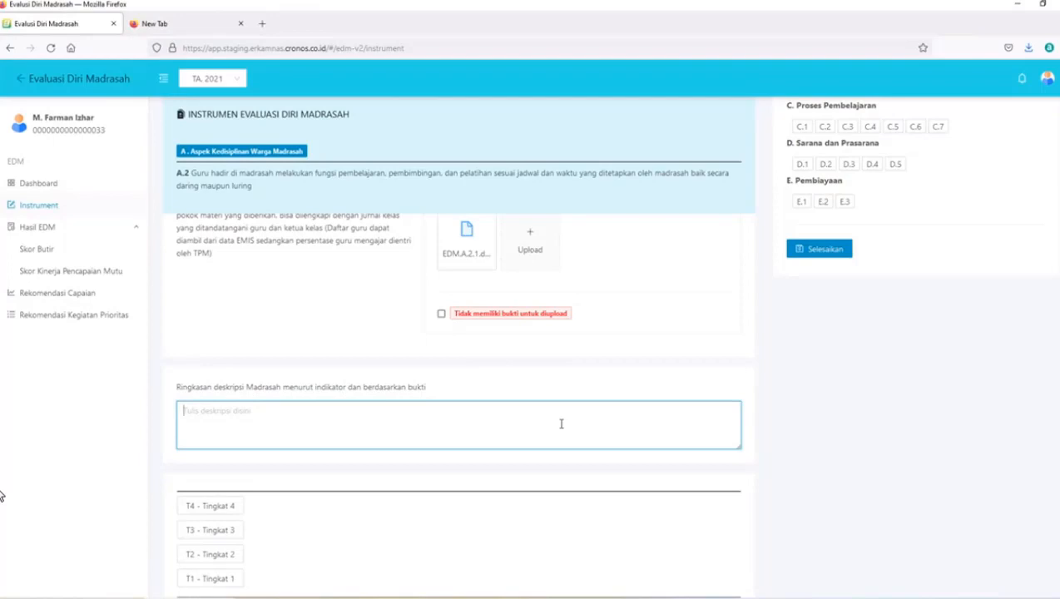
pyautogui.write('Kegiatan be')
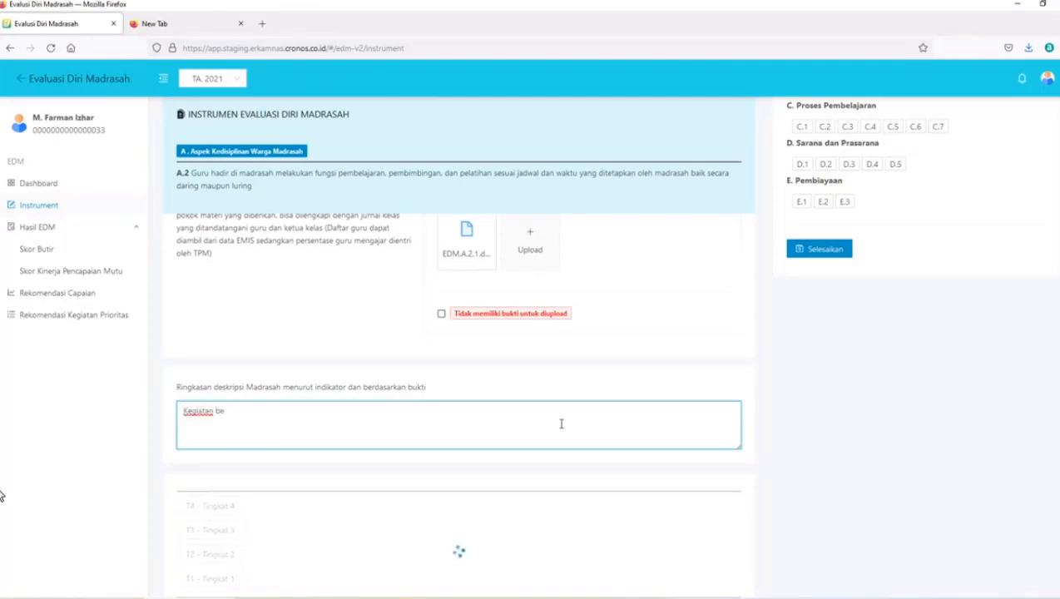
pyautogui.write('lajar ')
pyautogui.write('men')
pyautogui.write('gajar oleh')
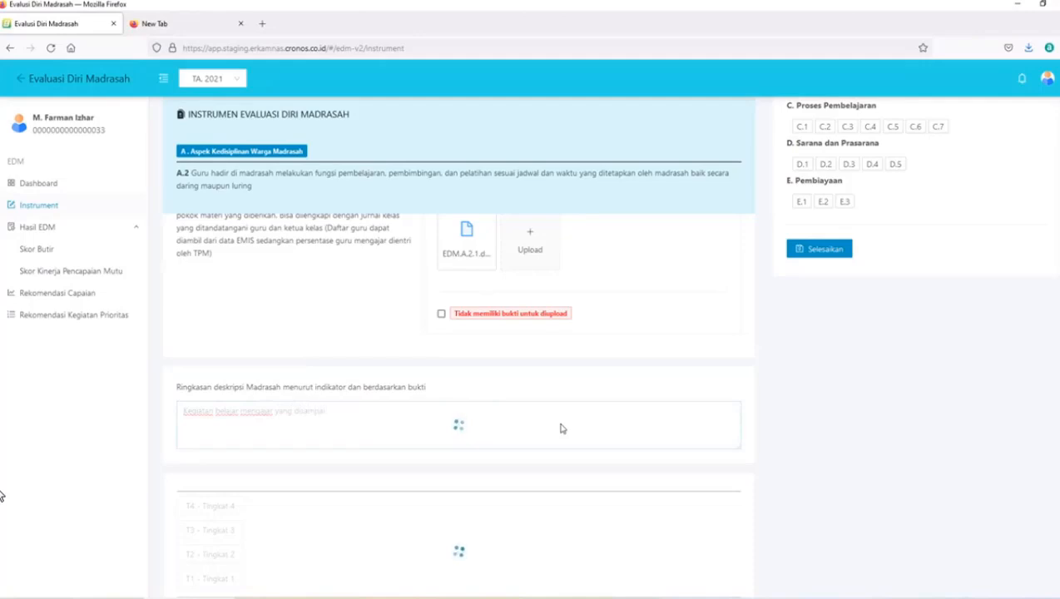
pyautogui.write('kan oleh guru belum terlaksana secara tertib dan sesuai jadwal. Hal ini')
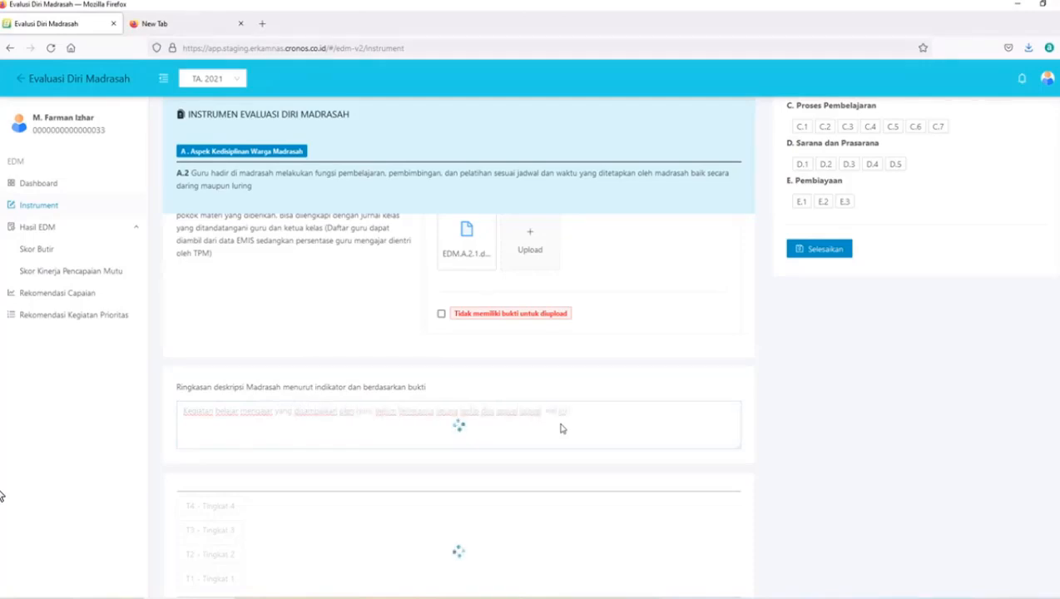
pyautogui.write(' disebabkan madrasah belum memiliki tim dan masih kurangnya pemberian sanksi pengawasan')
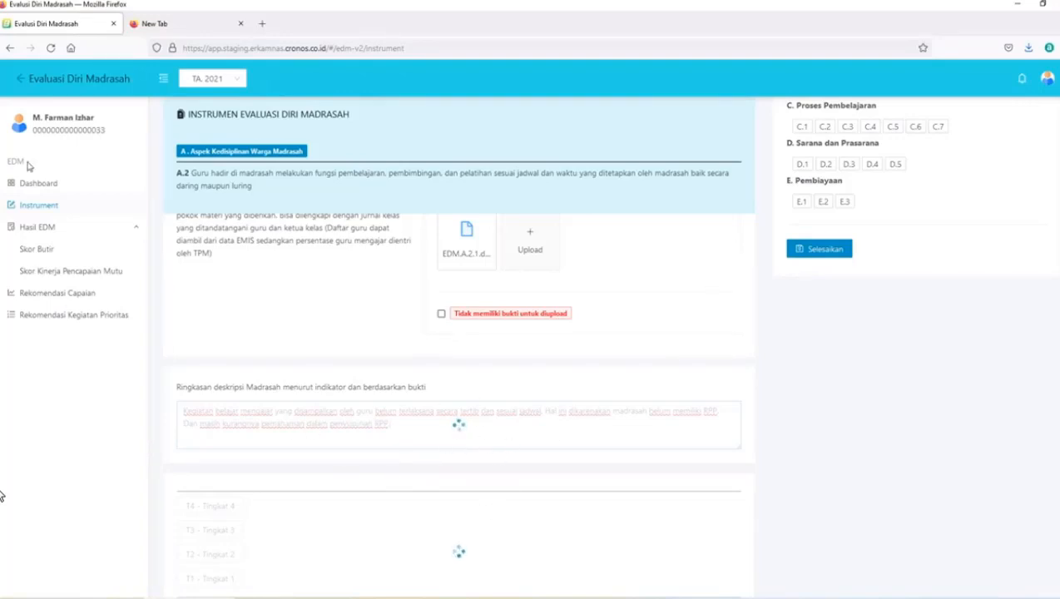
# Step: Reload the instrument page and review the saved evidence, summary and level for indicator A.1
pyautogui.click(50, 48)
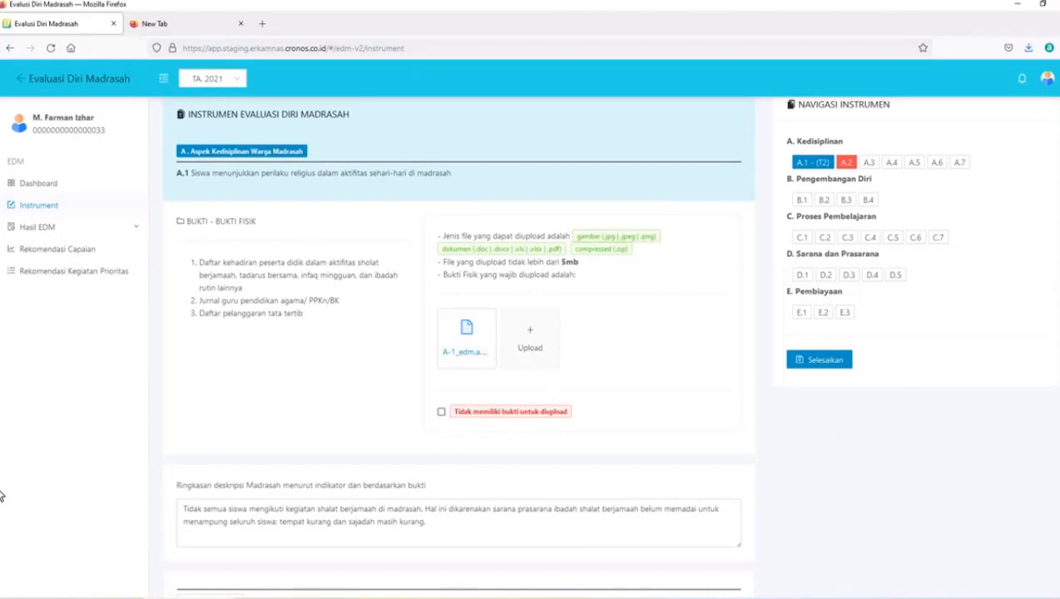
pyautogui.scroll(-3, 2, 496)
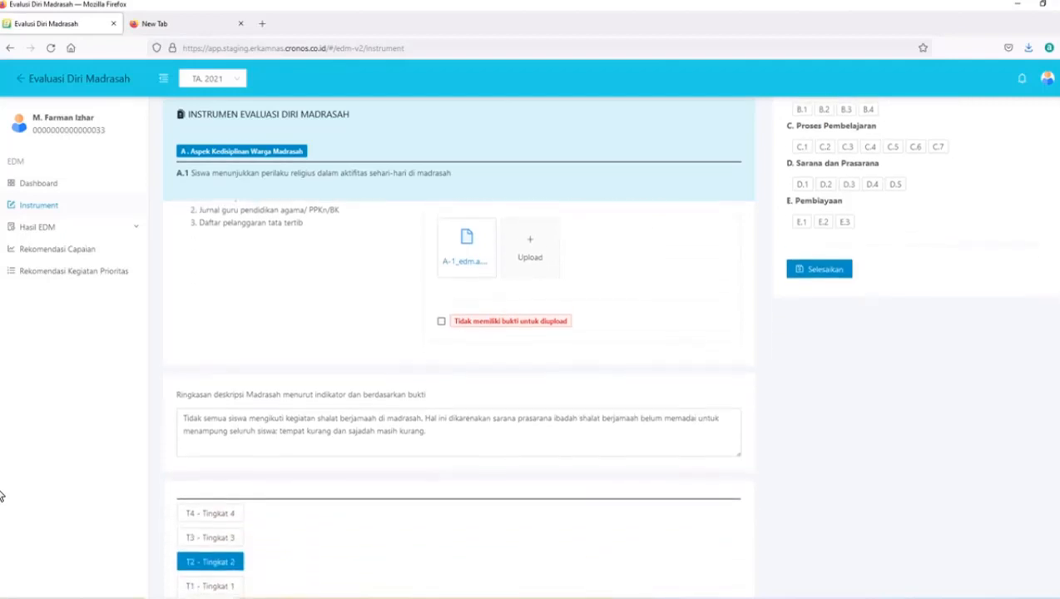
pyautogui.scroll(-1, 1, 496)
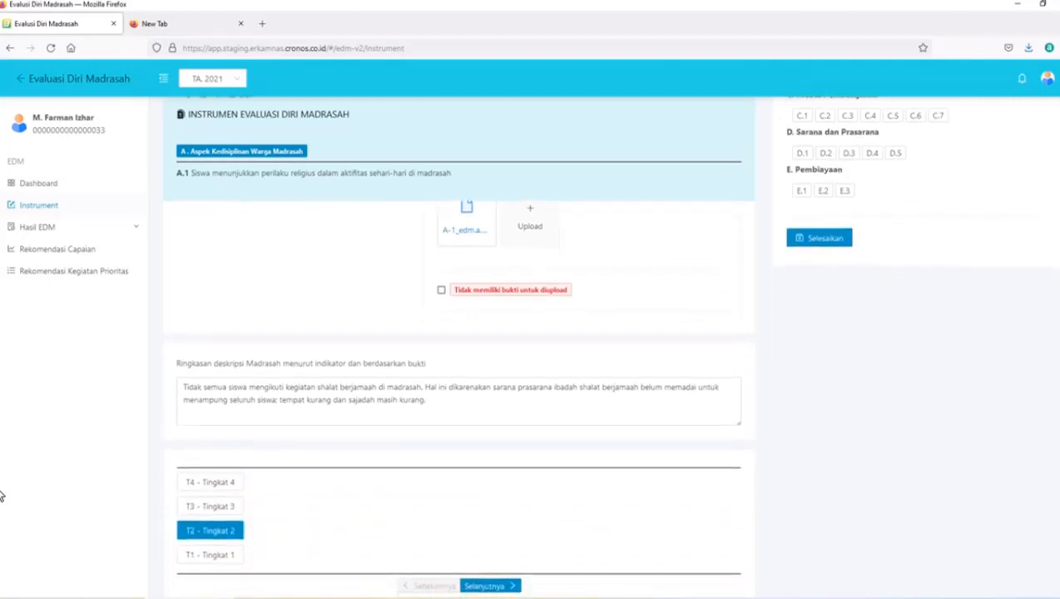
# Step: Advance from indicator A.1 to indicator A.2 of the instrument
pyautogui.scroll(-1, 1, 496)
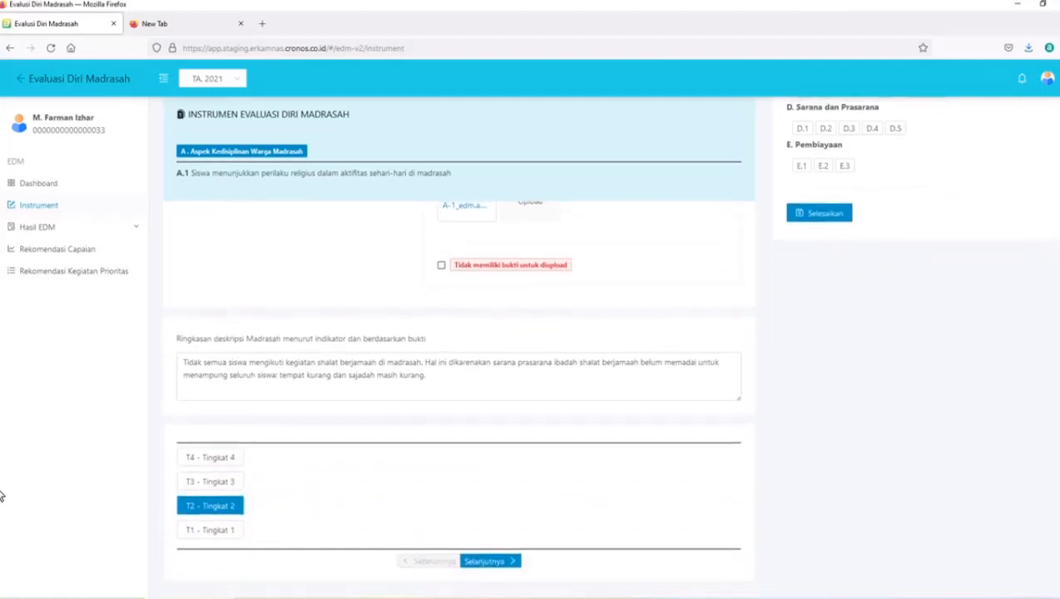
pyautogui.scroll(1, 1, 496)
pyautogui.scroll(2, 1, 496)
pyautogui.scroll(-3, 1, 496)
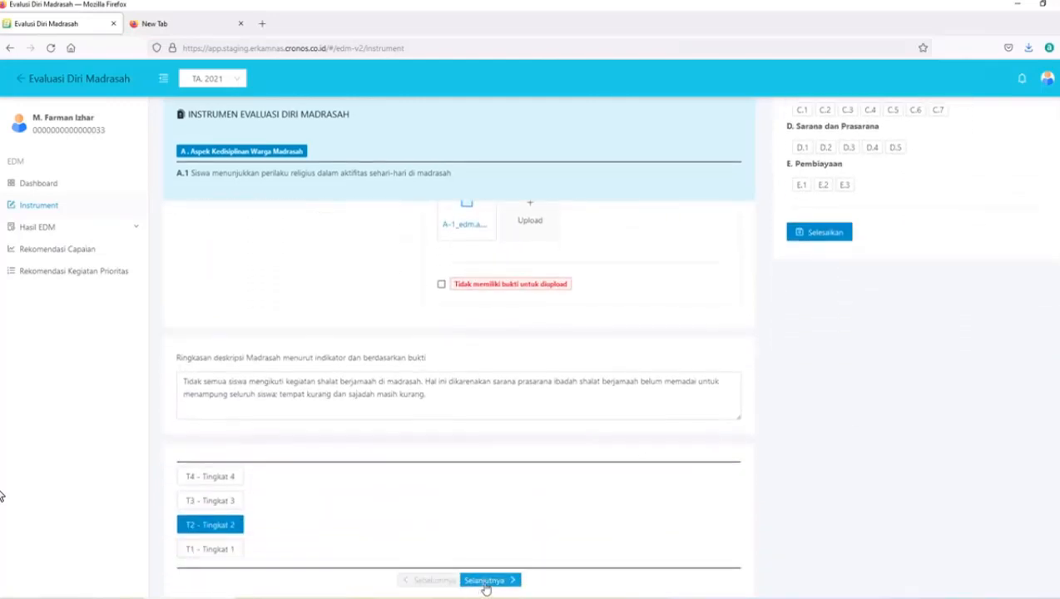
pyautogui.click(487, 582)
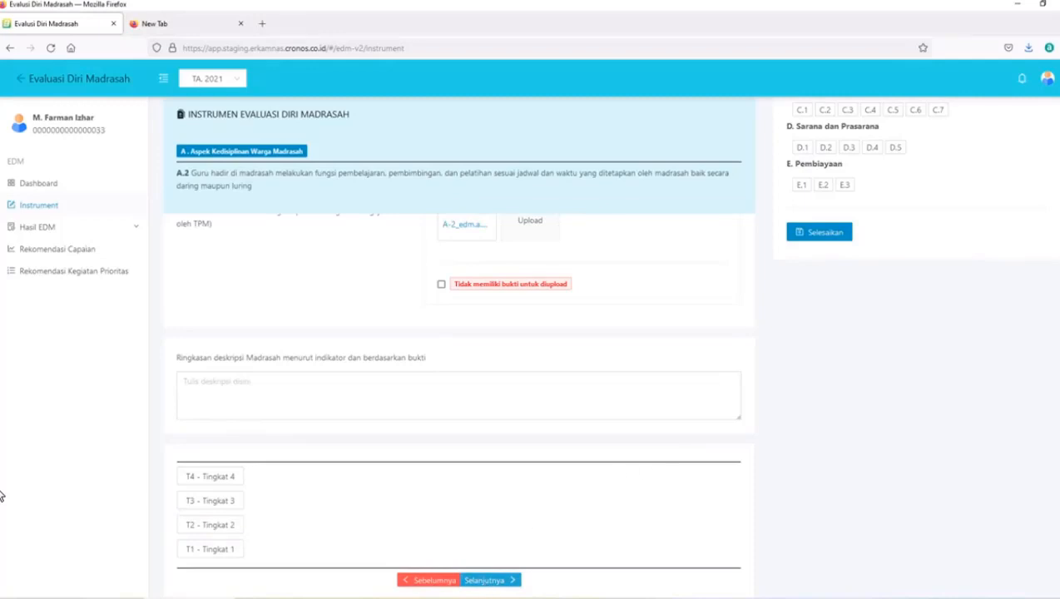
# Step: Summarise A.2 as teaching "belum terlaksana secara tertib dan sesuai jadwal", citing missing RPP and poor understanding of RPP writing, and rate it T2 - Tingkat 2
pyautogui.scroll(2, 539, 539)
pyautogui.click(265, 511)
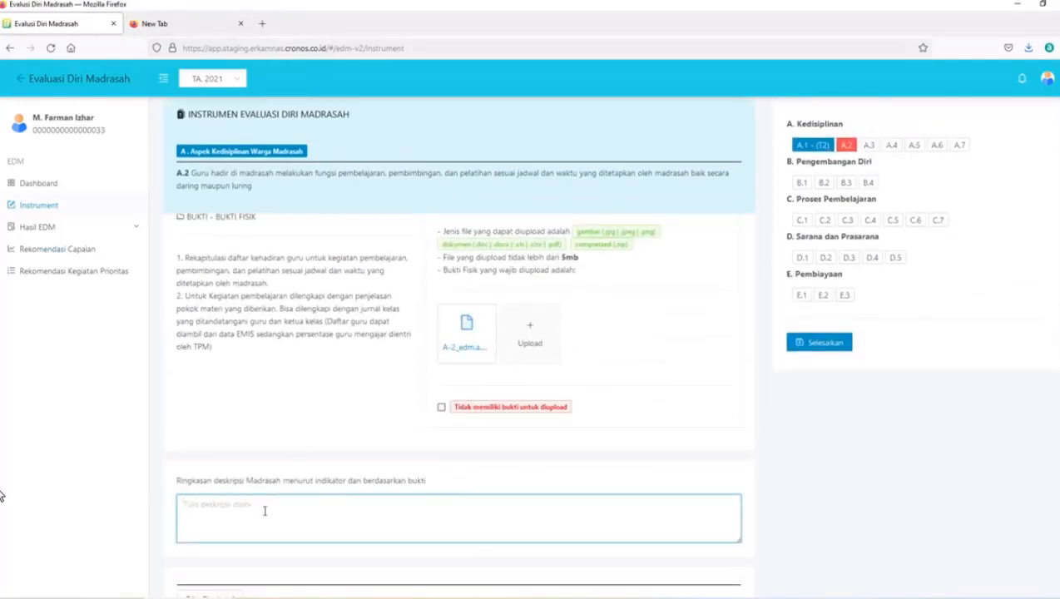
pyautogui.write('Kegiatan belajar m')
pyautogui.write(' mengajar yang disampaikan para guru belum terlaksana secara tertib dan sesuai jadwal.')
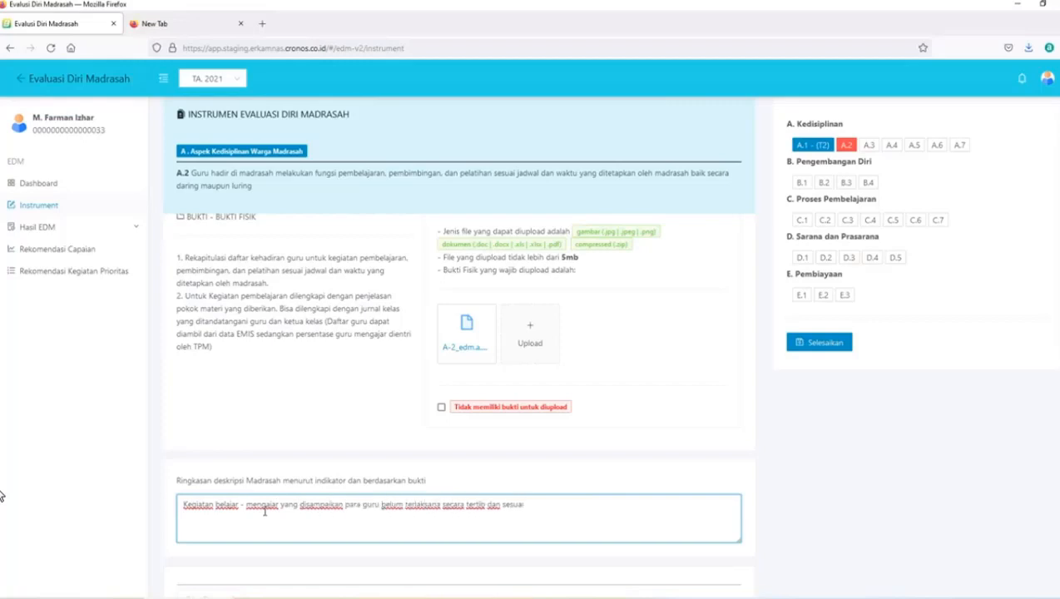
pyautogui.write(' Hal ini dikarenakan madrasah belum memiliki RPP serta kurang')
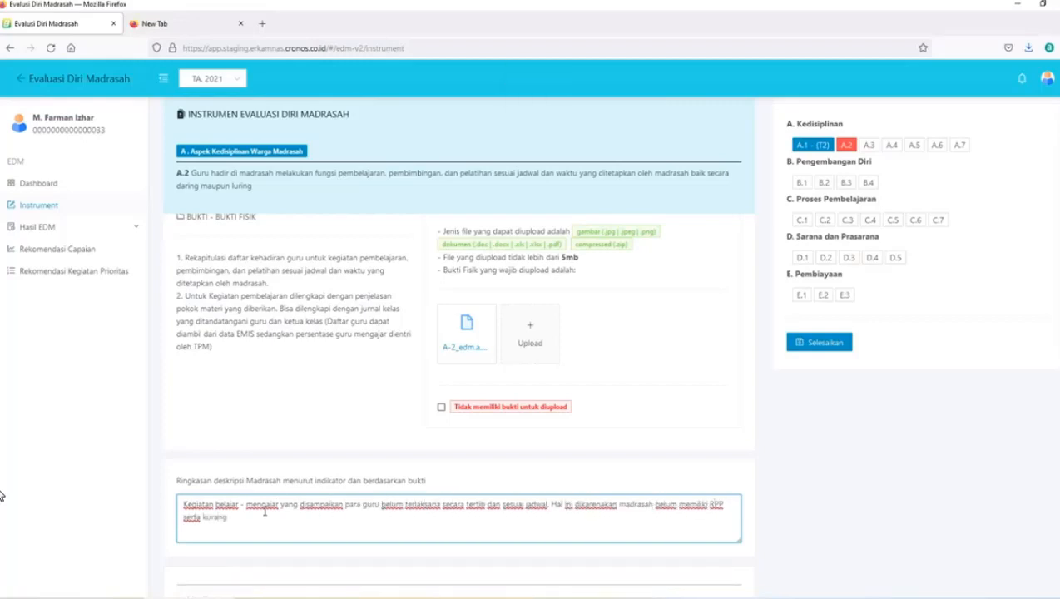
pyautogui.write('nya pemahaman para guru dan kamad dalam penyusunan RPP.')
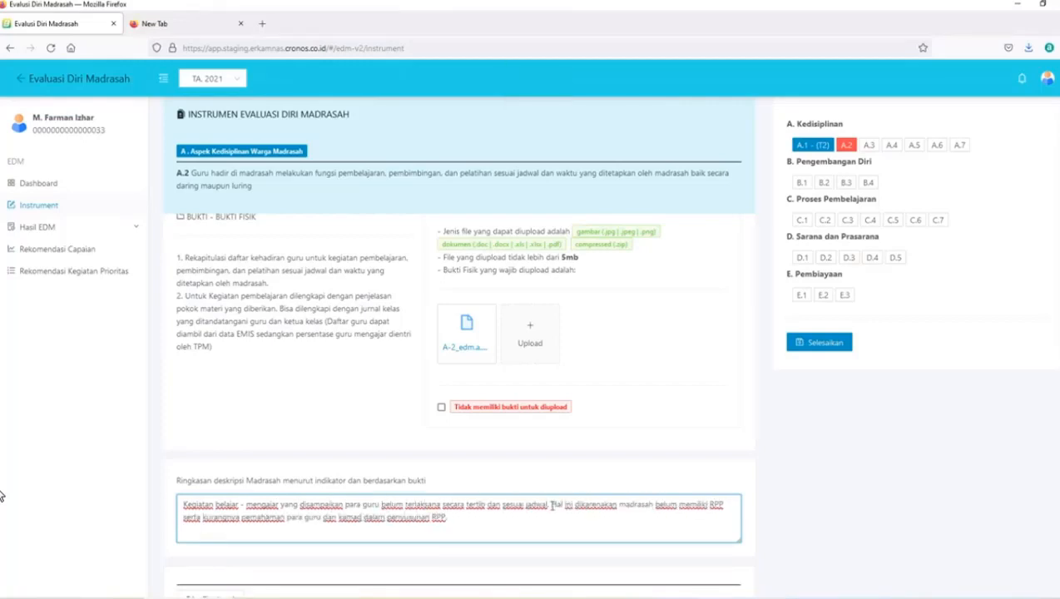
pyautogui.scroll(-3, 252, 528)
pyautogui.click(214, 498)
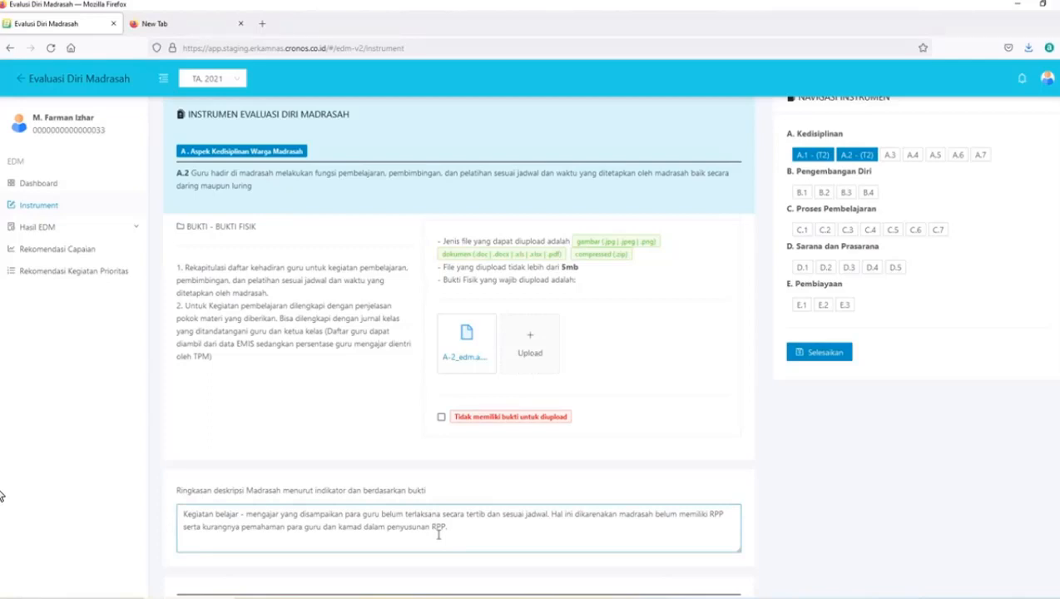
# Step: Go to indicator A.3 and upload the EDM.A.3.1 document as its physical evidence
pyautogui.click(889, 155)
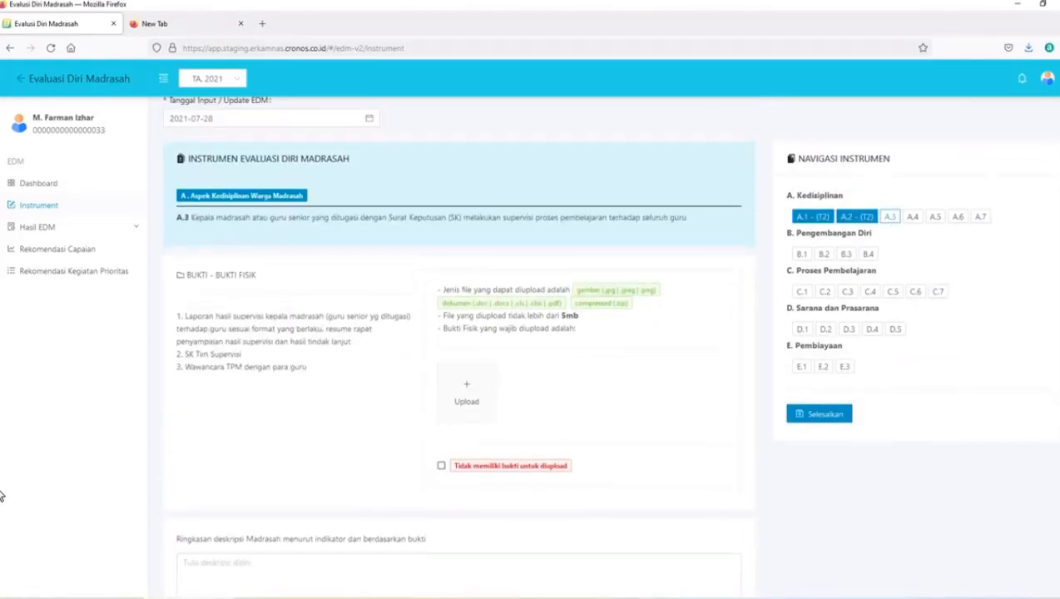
pyautogui.scroll(-3, 2, 496)
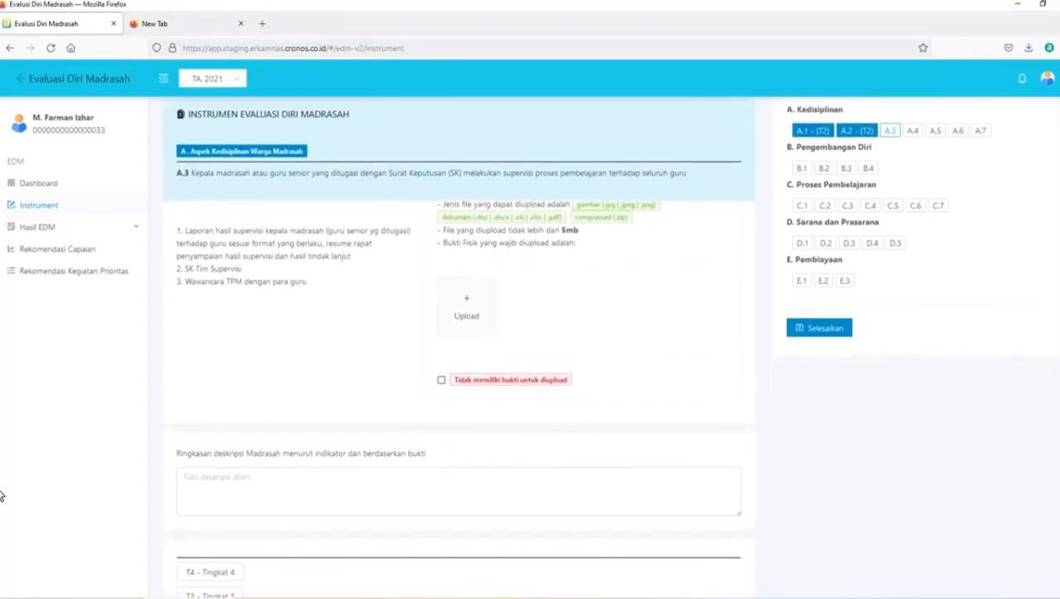
pyautogui.scroll(3, 3, 496)
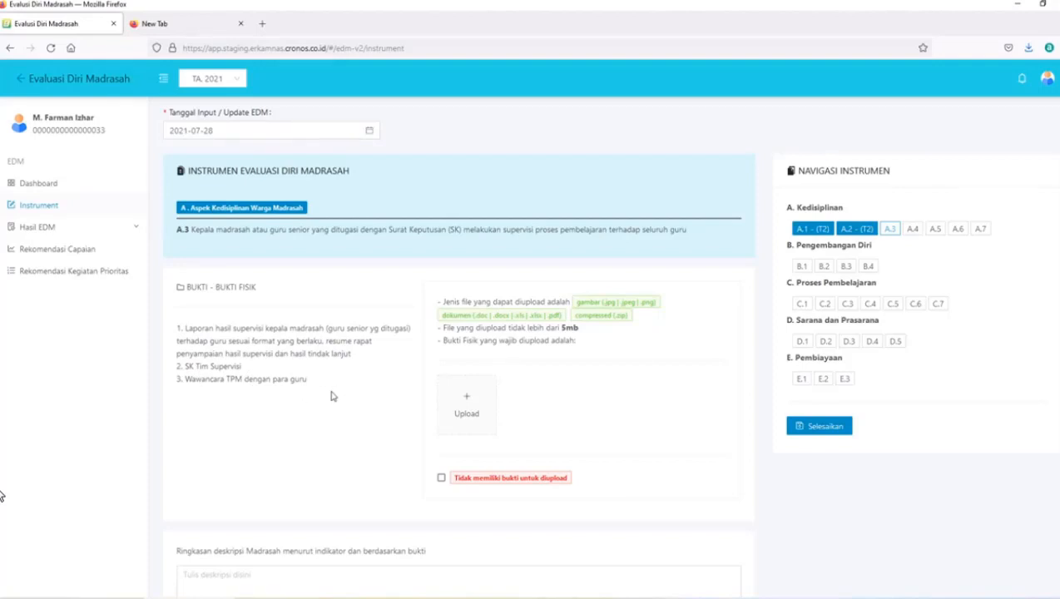
pyautogui.click(455, 401)
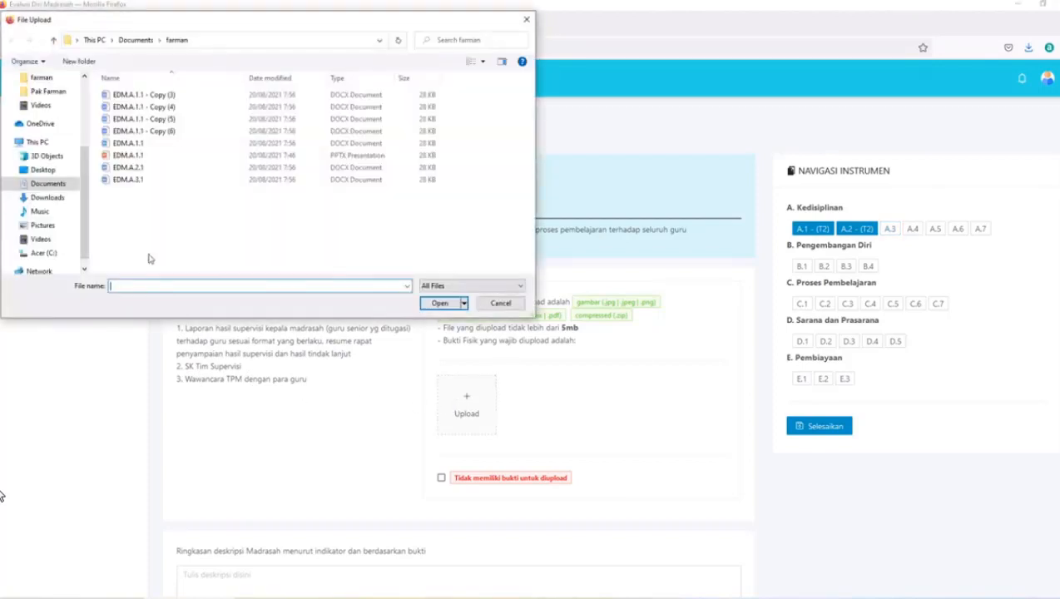
pyautogui.click(123, 180)
pyautogui.click(440, 304)
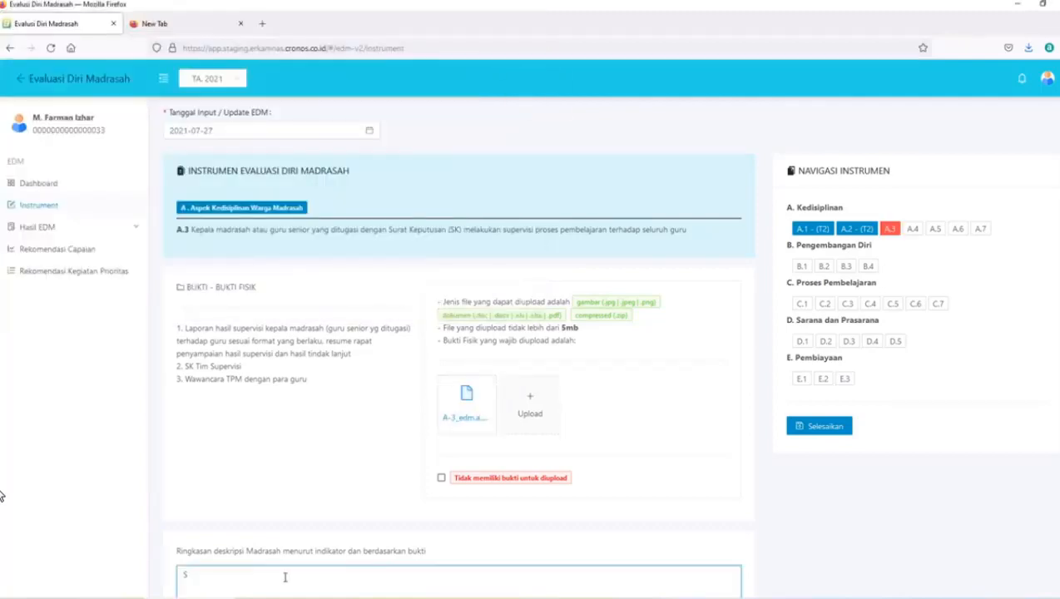
# Step: Enter the A.3 summary "Supervisi belum berjalan dengan baik krn masih ditangani oleh kamad, belum terdapat tim supervisi, dan supervisi masih dilakukan secara manual oleh kamad."
pyautogui.write('upervisi belum berjala')
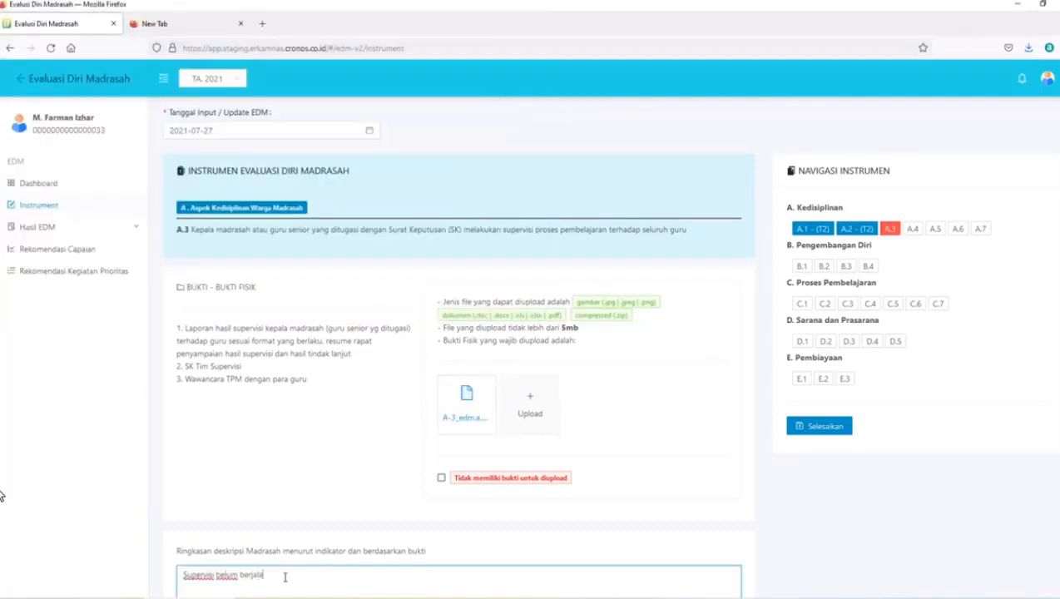
pyautogui.write('n dengan baik krn masih di')
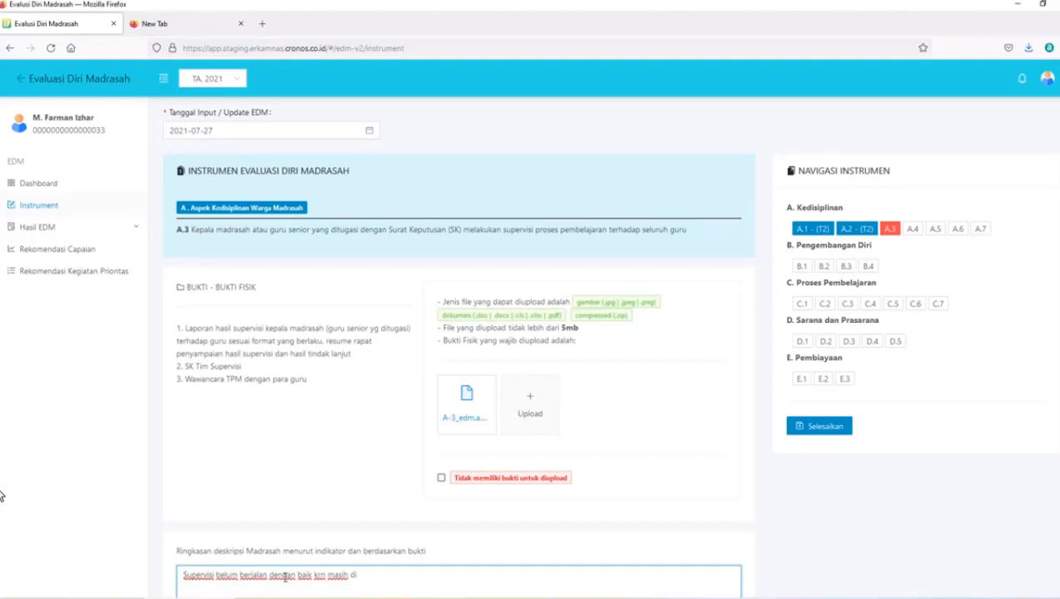
pyautogui.write('tangani ole')
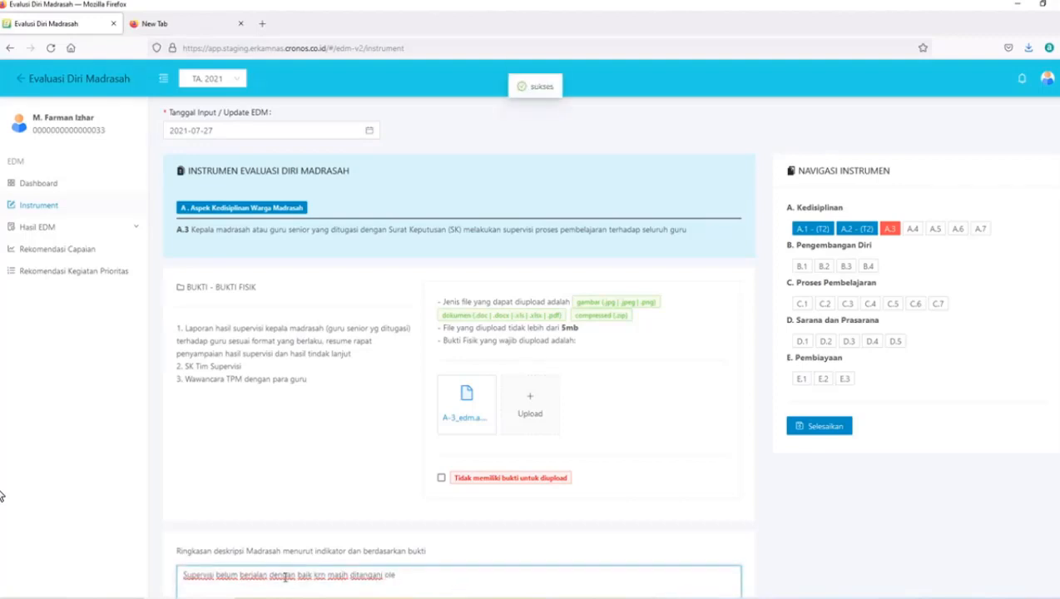
pyautogui.write('h kamad, be')
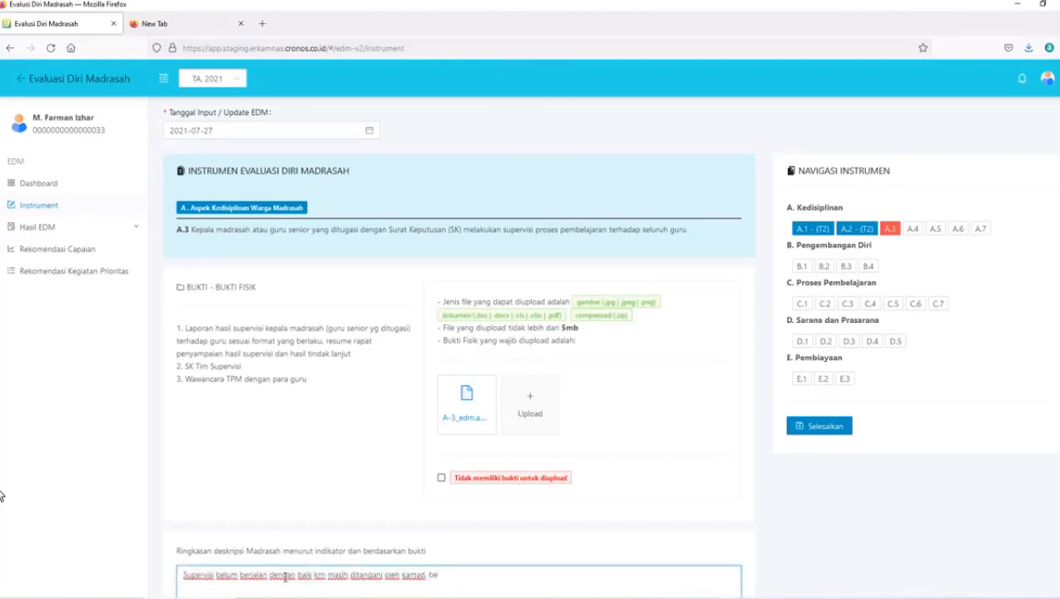
pyautogui.write('lum terdapat tim superv')
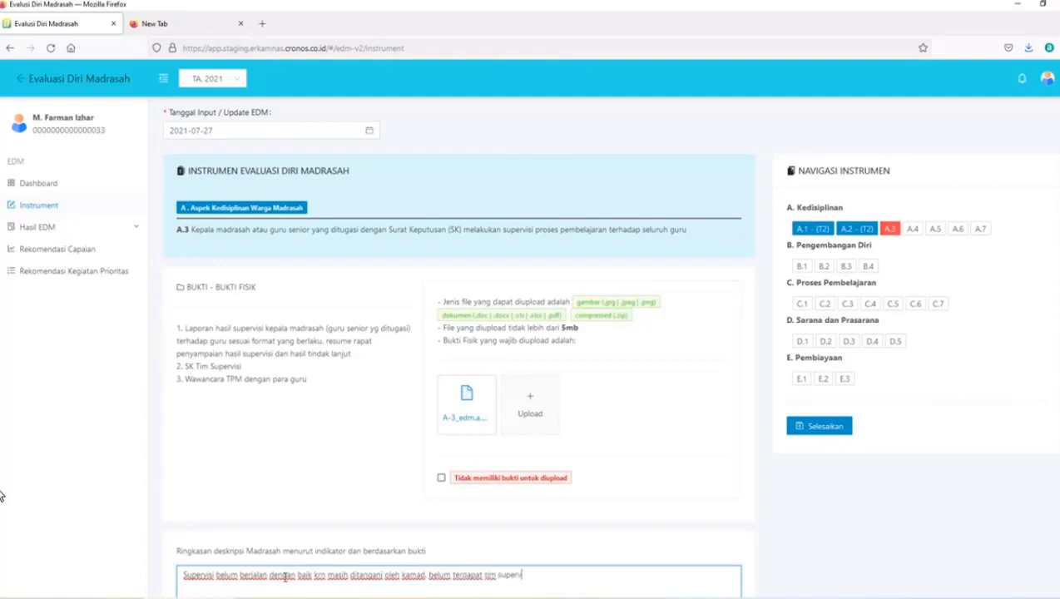
pyautogui.write('isi, dan supervisi masih d')
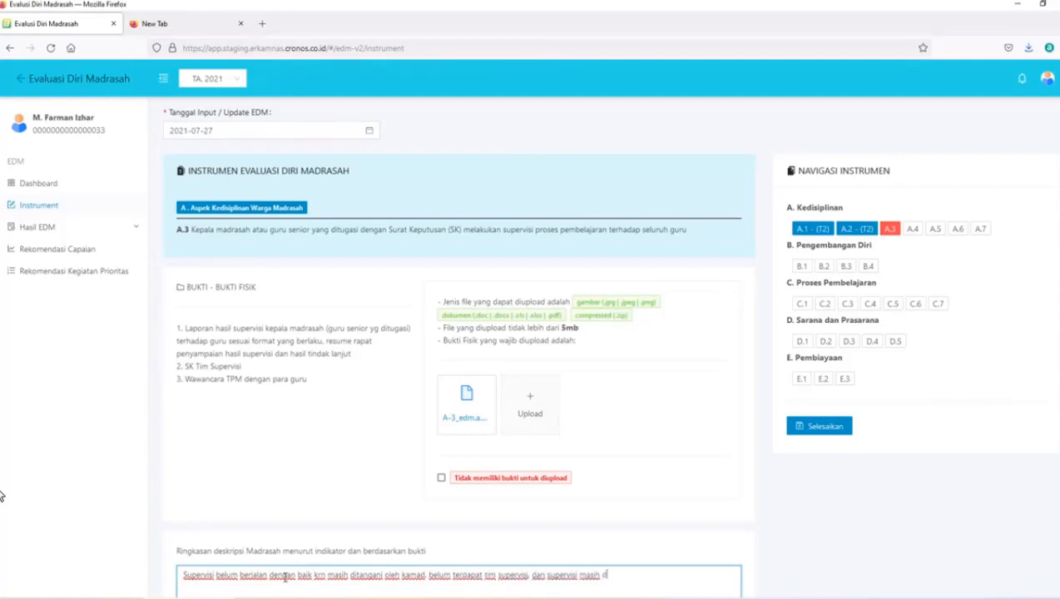
pyautogui.write('ilakukan secara manual')
pyautogui.write('oleh kamad')
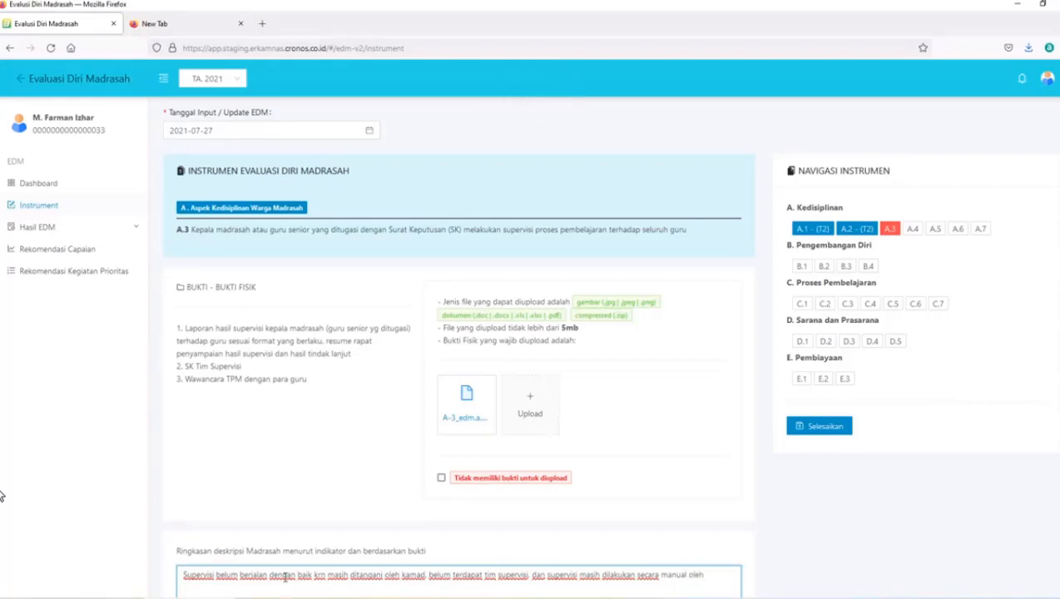
pyautogui.write('.')
# Step: Check the level criteria for indicator A.3 and rate it T1 - Tingkat 1
pyautogui.scroll(-3, 400, 499)
pyautogui.moveTo(197, 513)
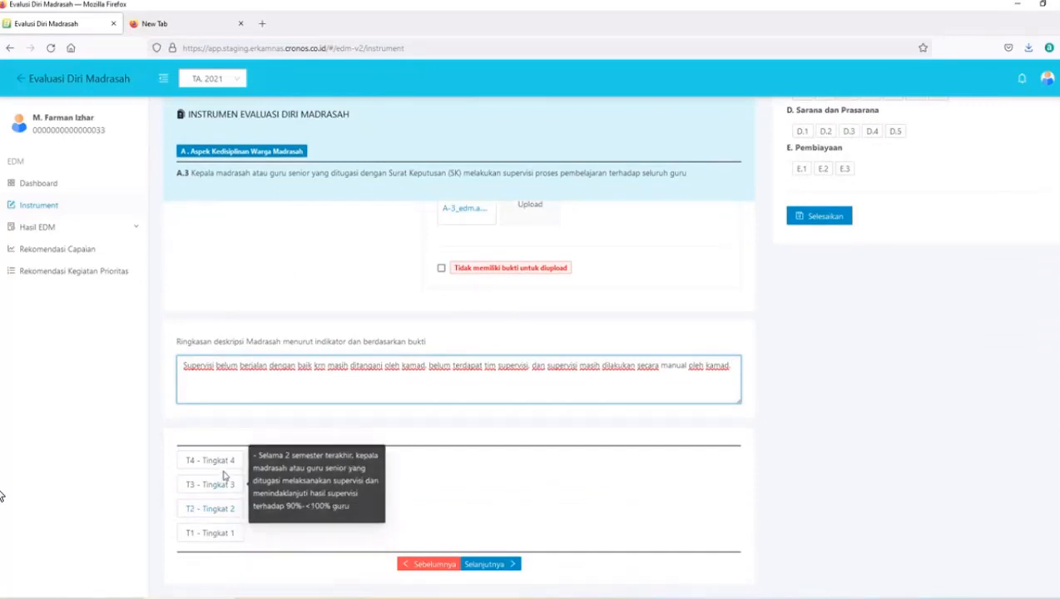
pyautogui.moveTo(226, 471)
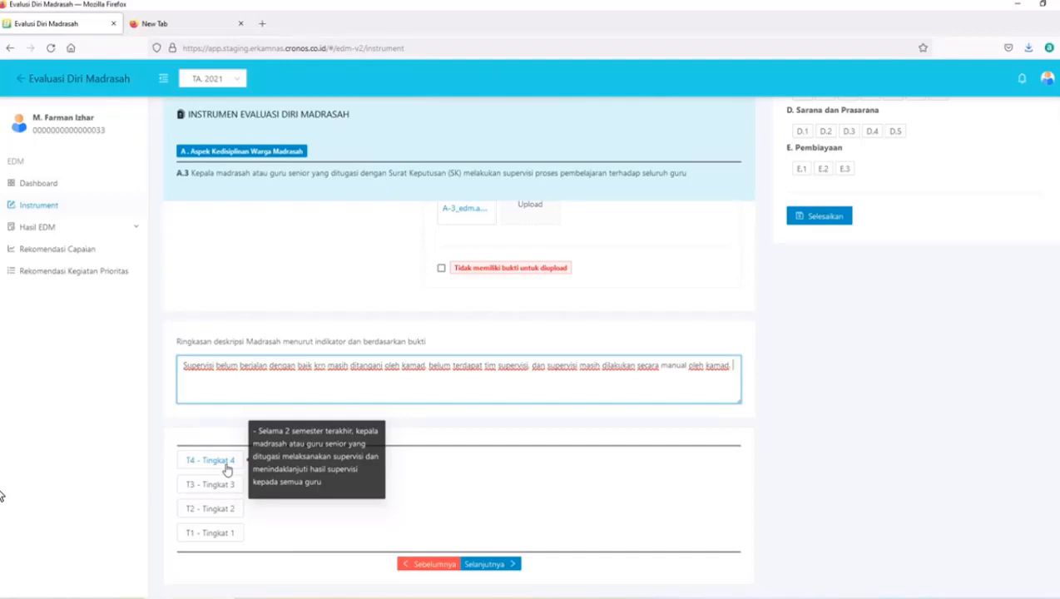
pyautogui.click(209, 533)
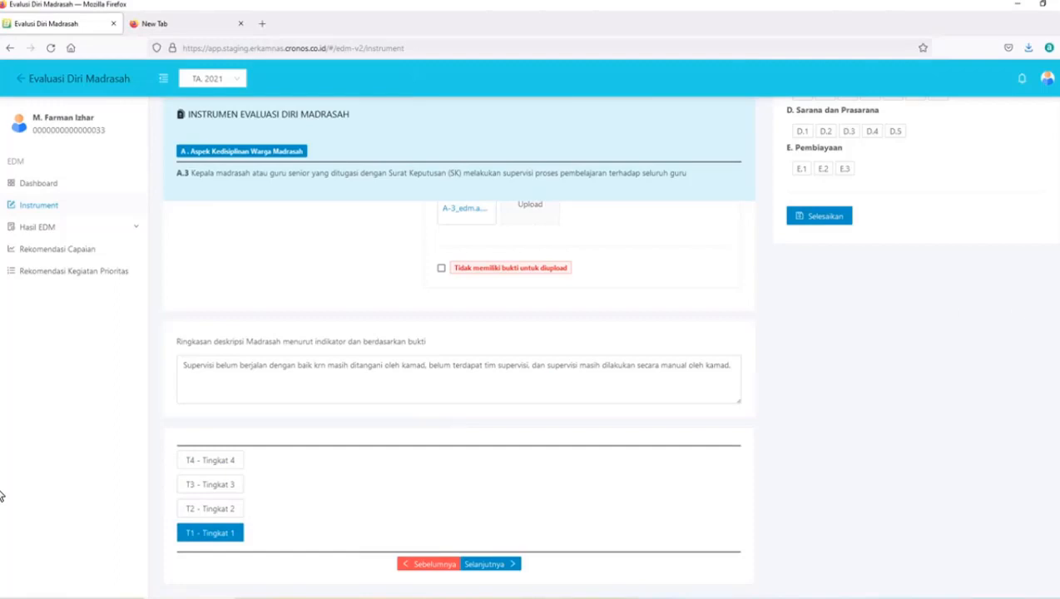
# Step: Review the completed A.3 entry and open indicator A.4 on student attendance
pyautogui.scroll(4, 2, 495)
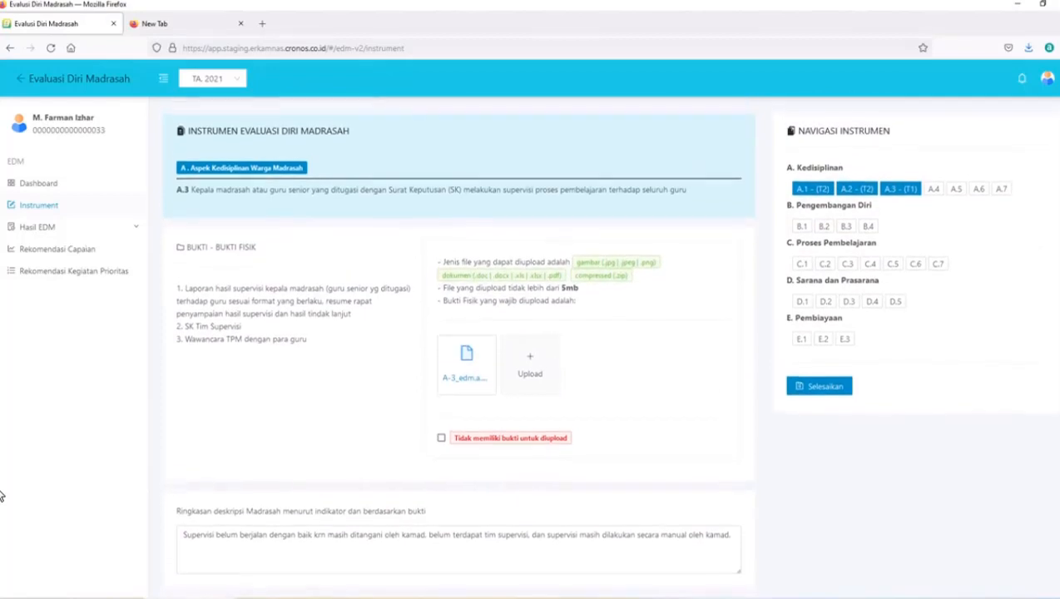
pyautogui.scroll(-1, 2, 496)
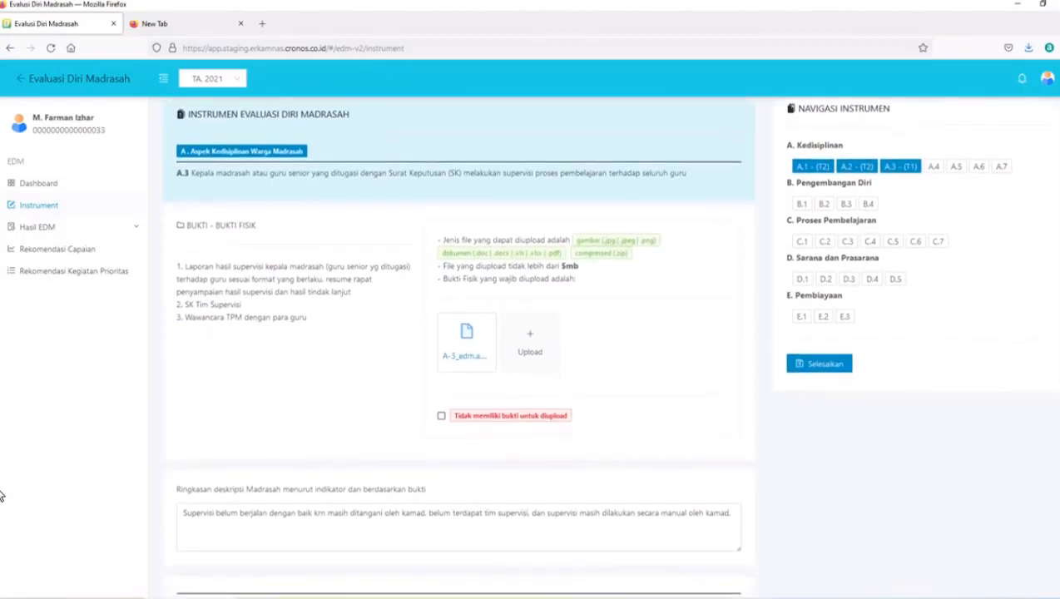
pyautogui.click(933, 167)
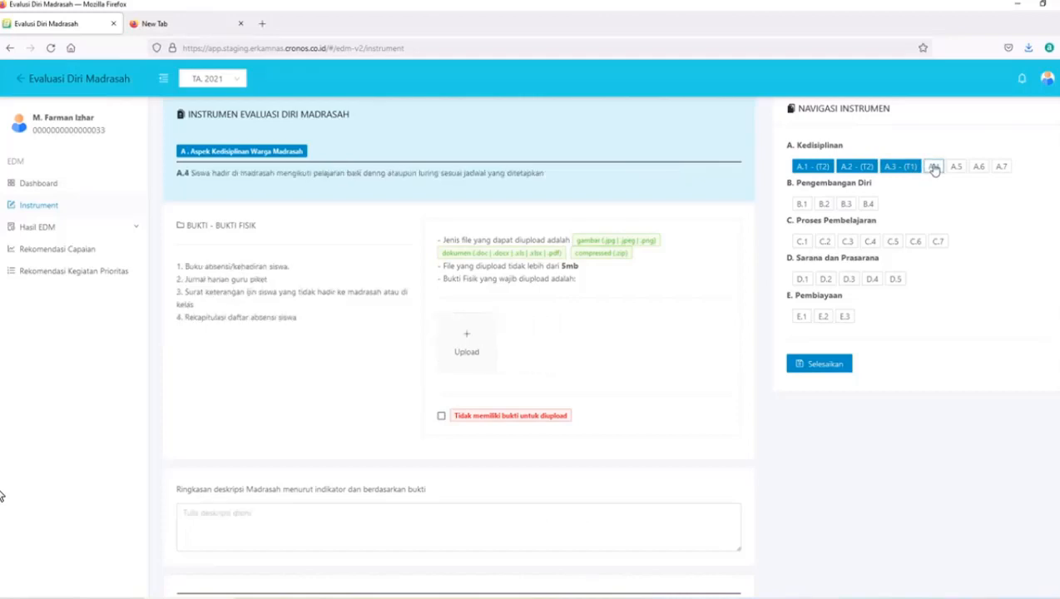